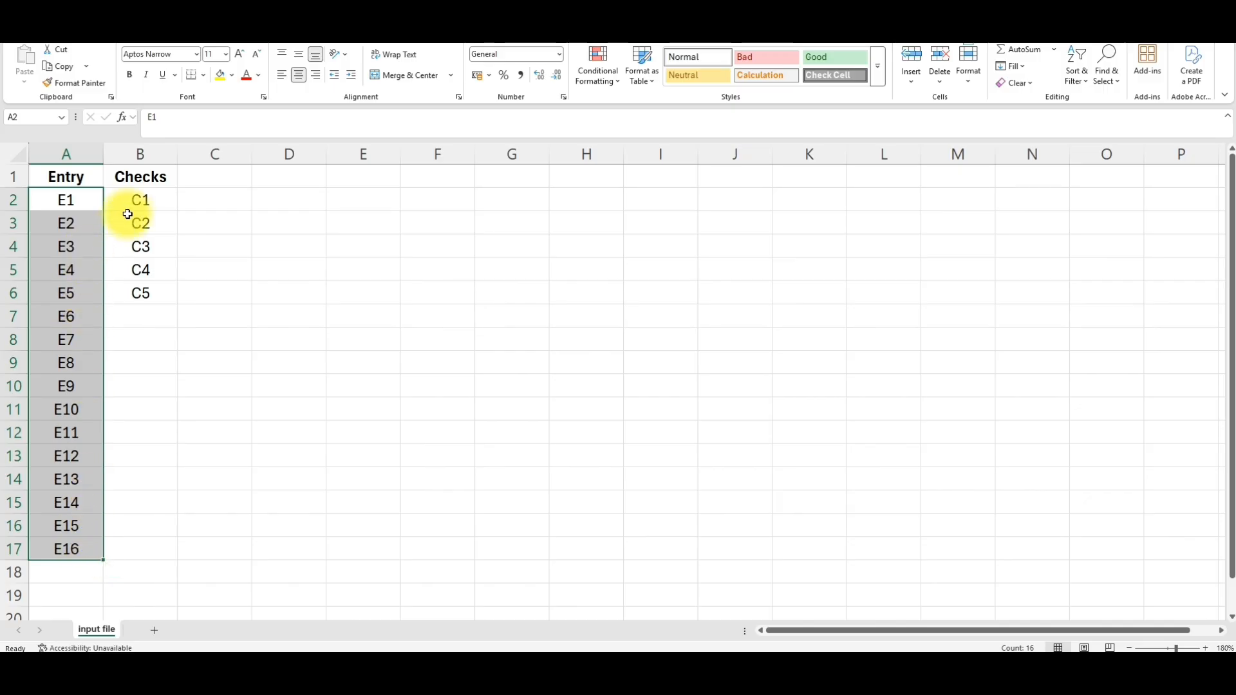
Save the Entry and Checks sheet as "input file" in CSV UTF-8 (Comma delimited) format in the Layout of Augmented RCBD folder
left_click_drag(135, 196, 132, 294)
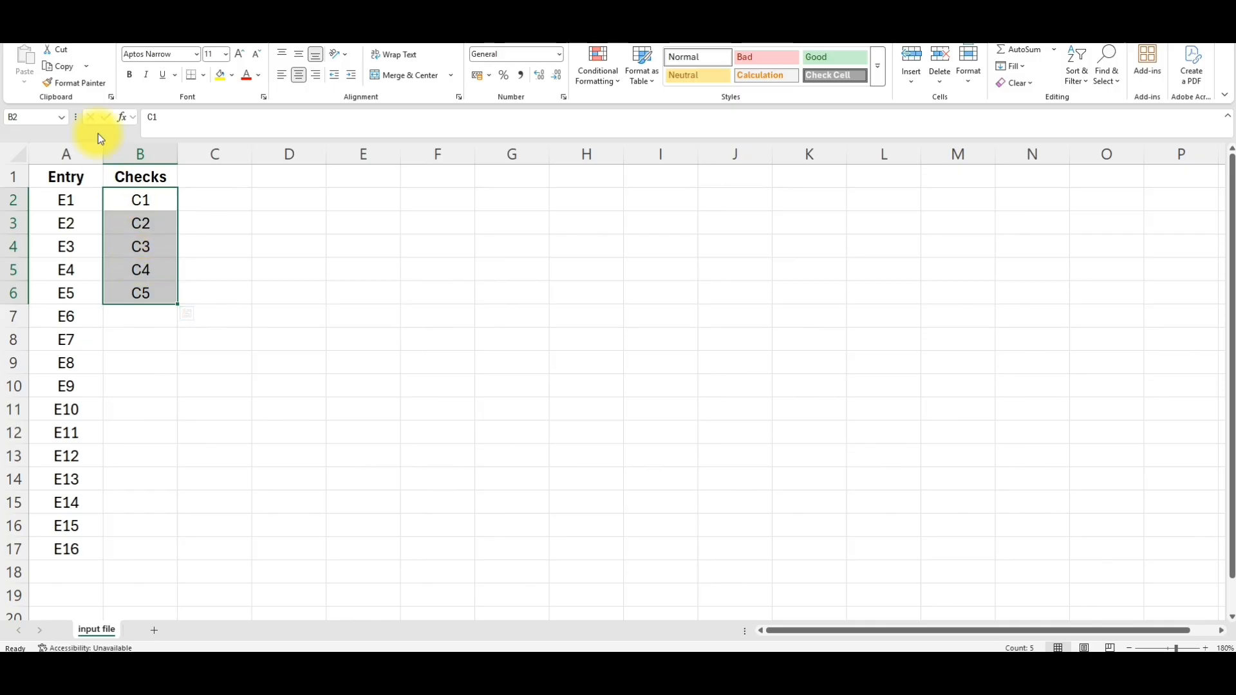
left_click(25, 39)
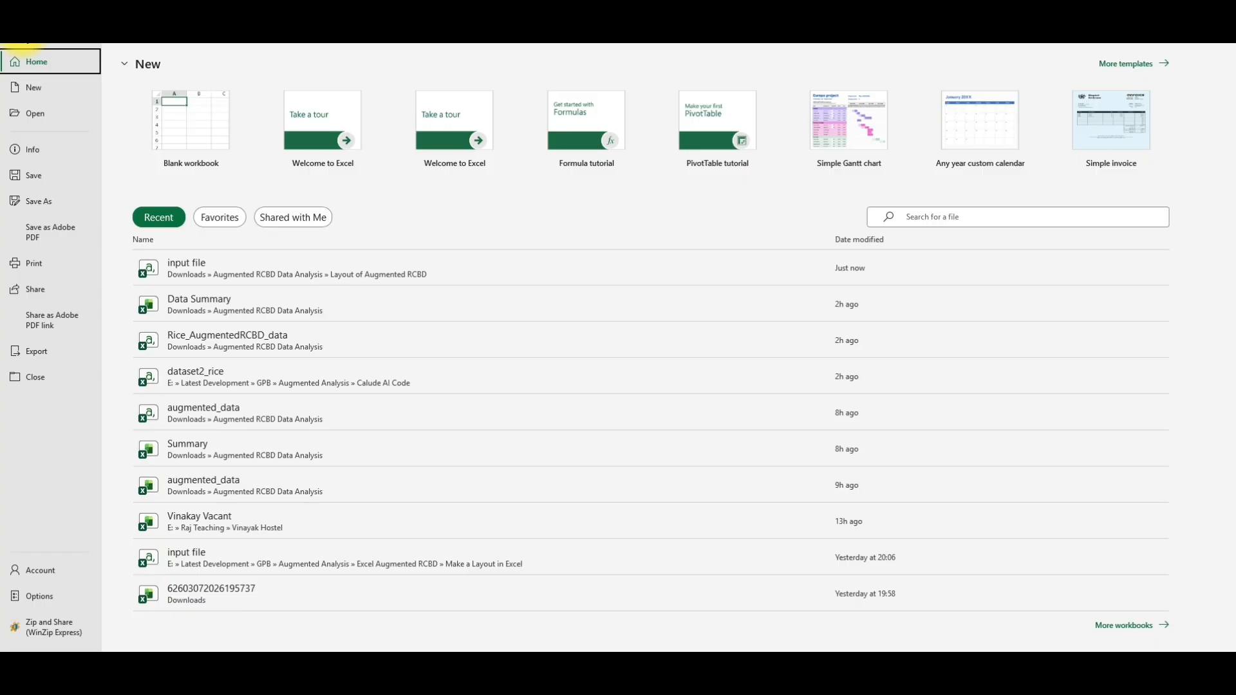
left_click(38, 201)
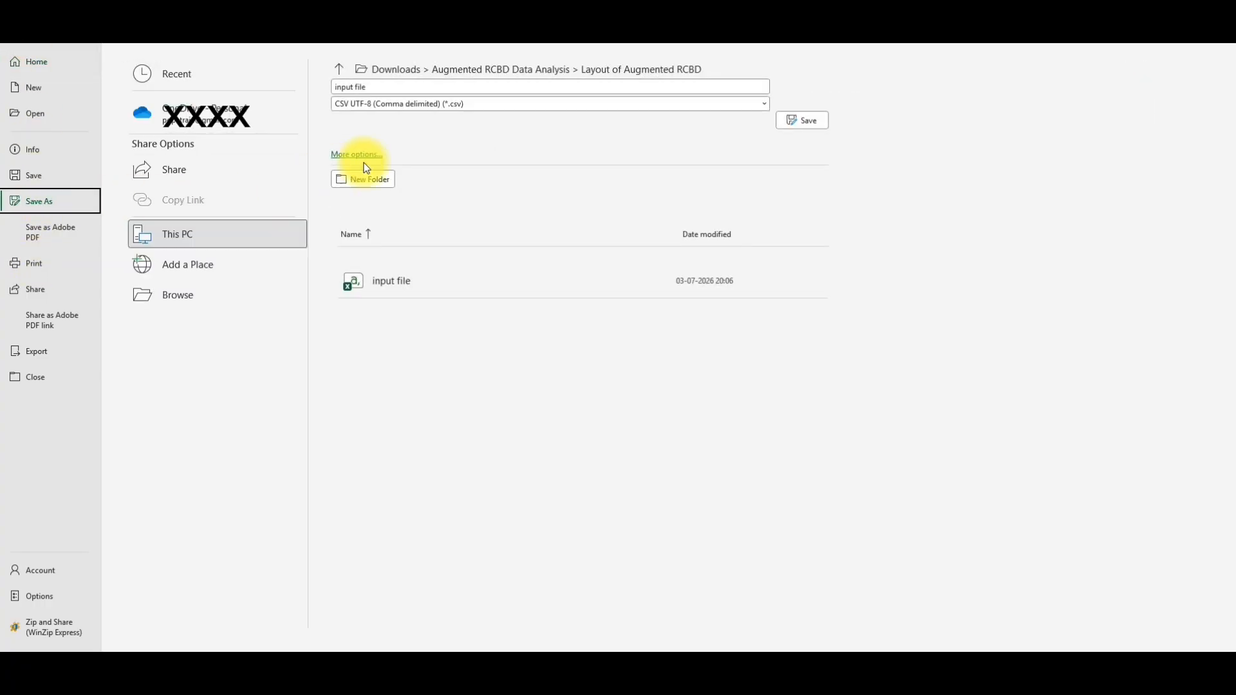
left_click(389, 109)
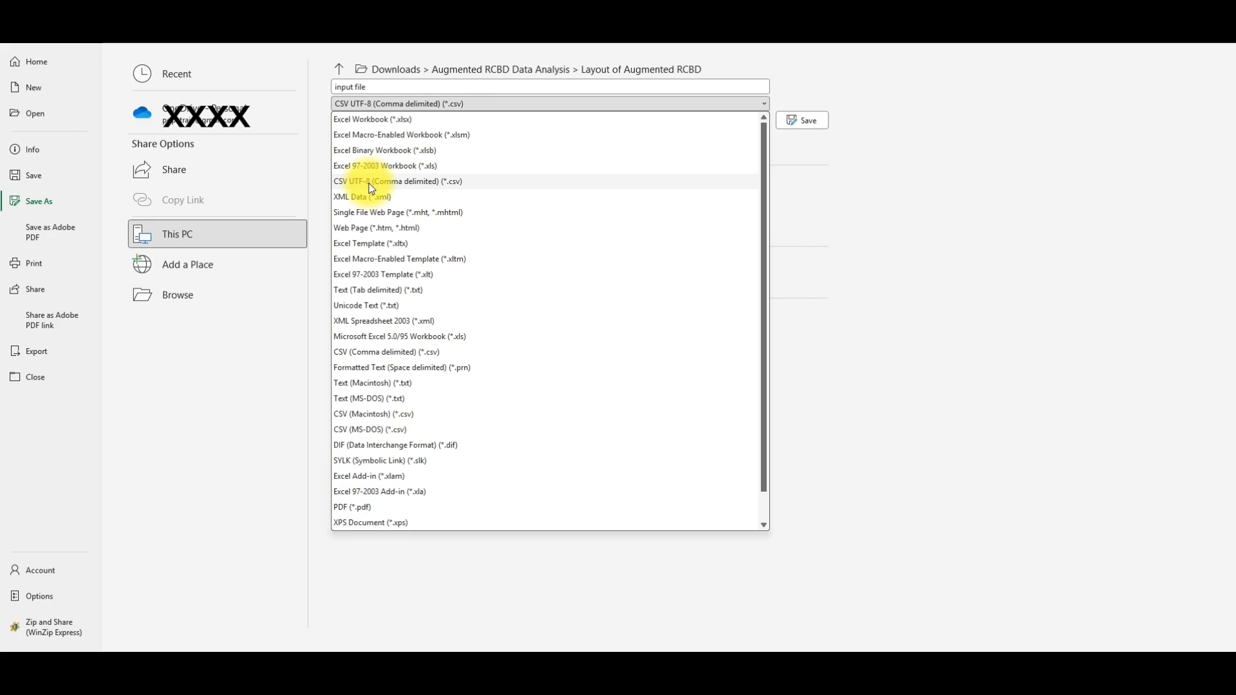
left_click(804, 121)
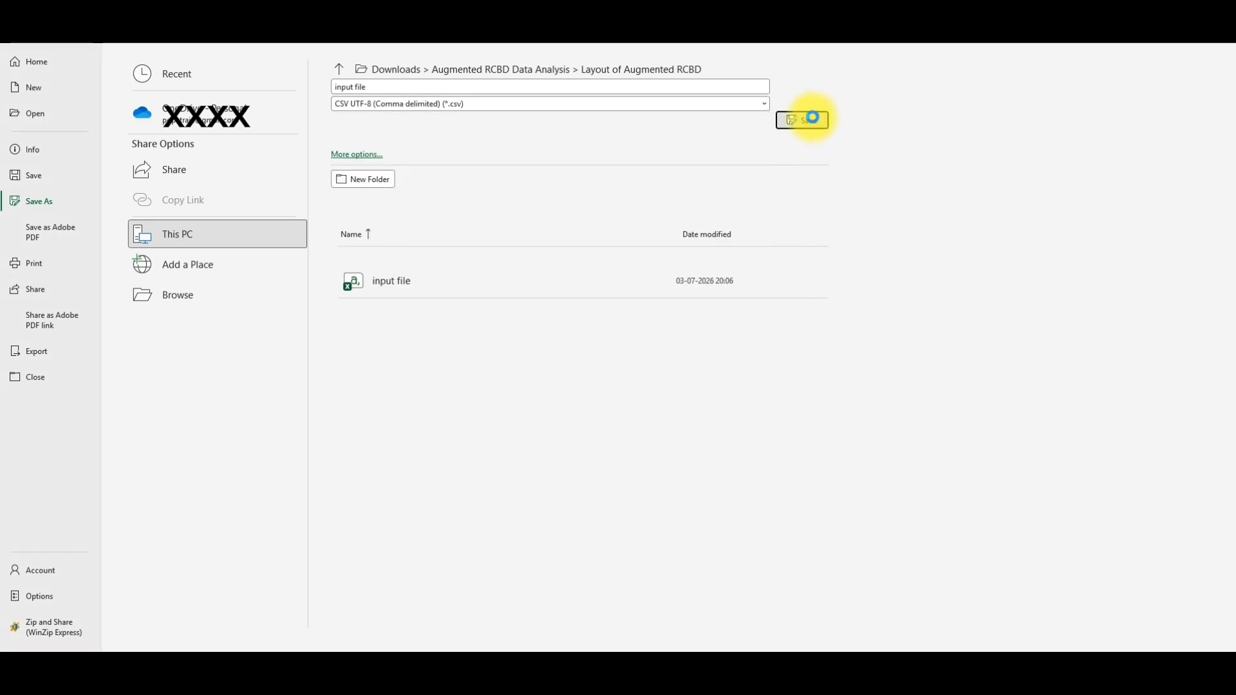
left_click(632, 373)
left_click(367, 343)
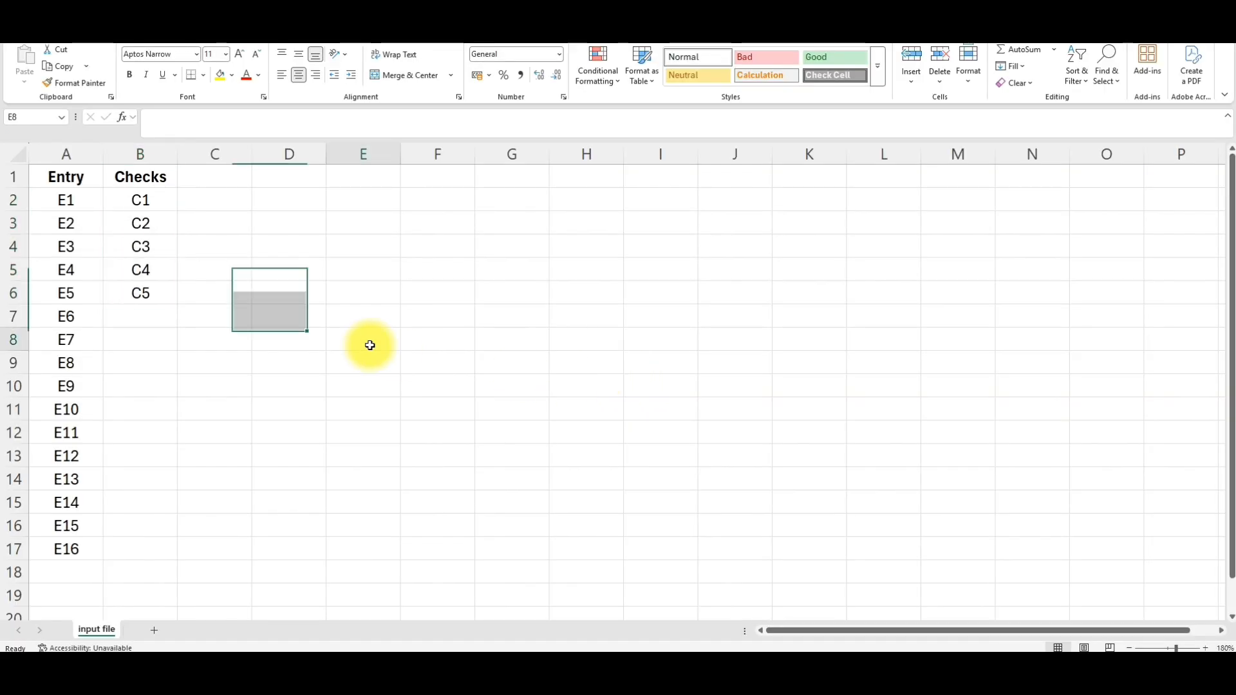
Switch to the Agri Analyze website in the browser and open the Augmented RCBD Layout tool under Genetics and Plant Breeding
mouse_move(718, 651)
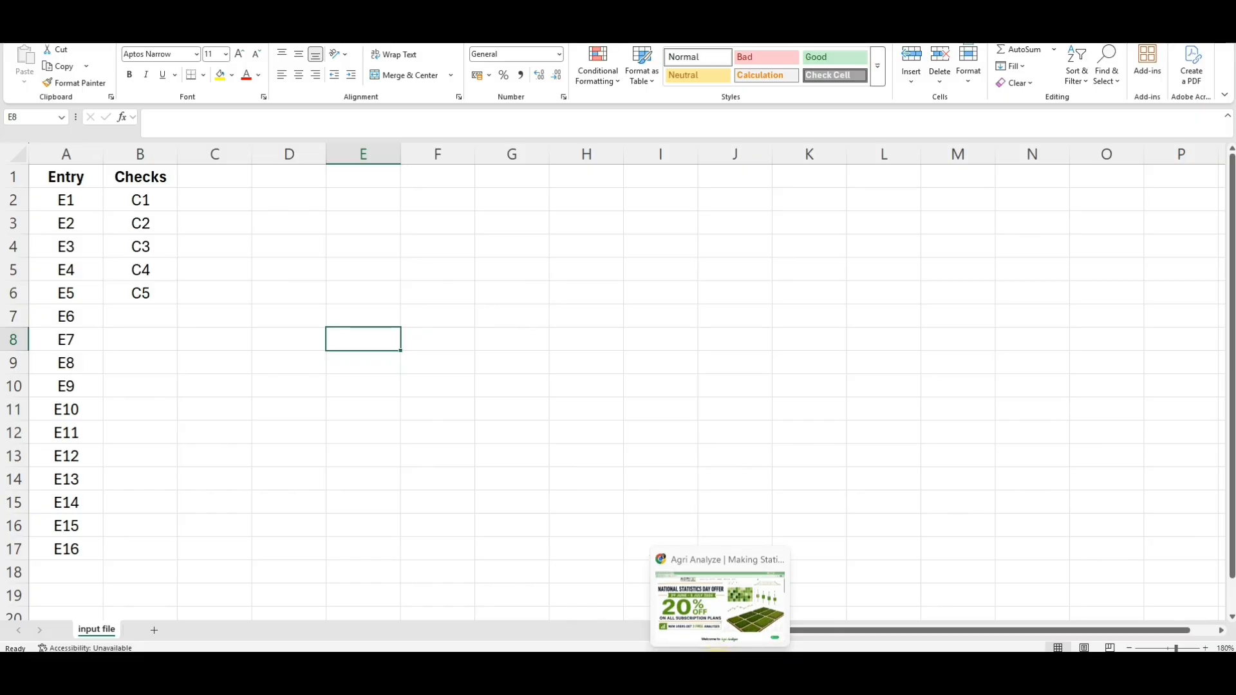
left_click(715, 650)
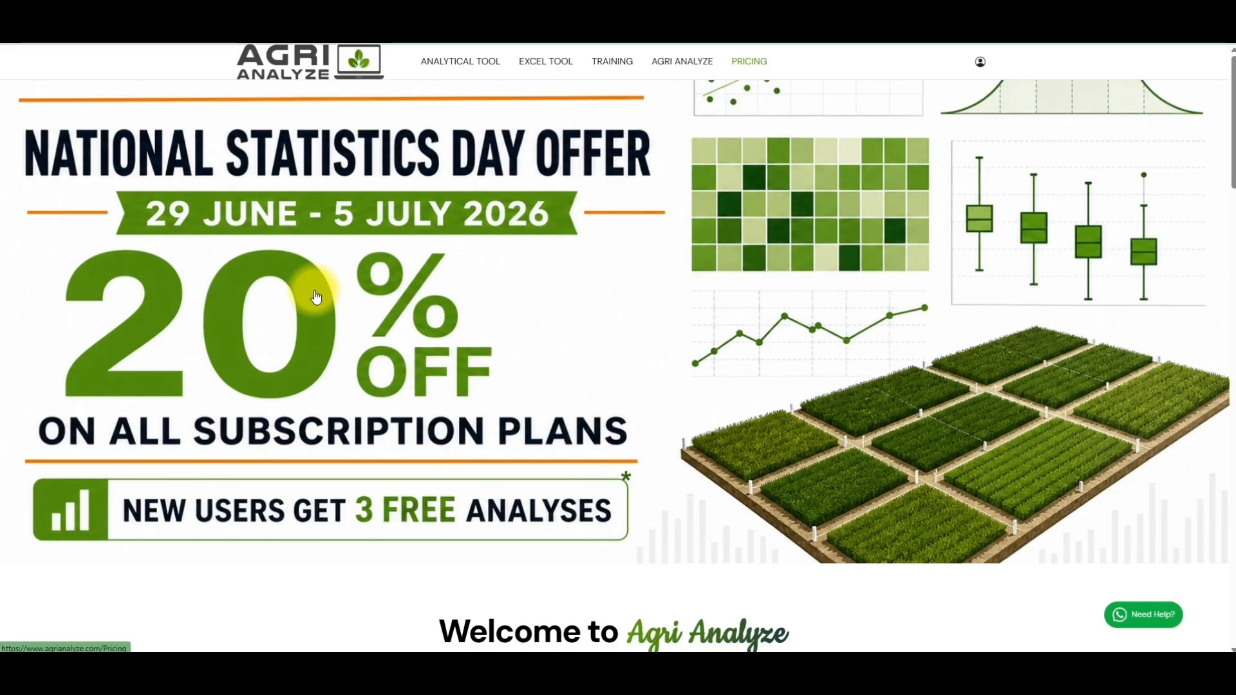
mouse_move(435, 59)
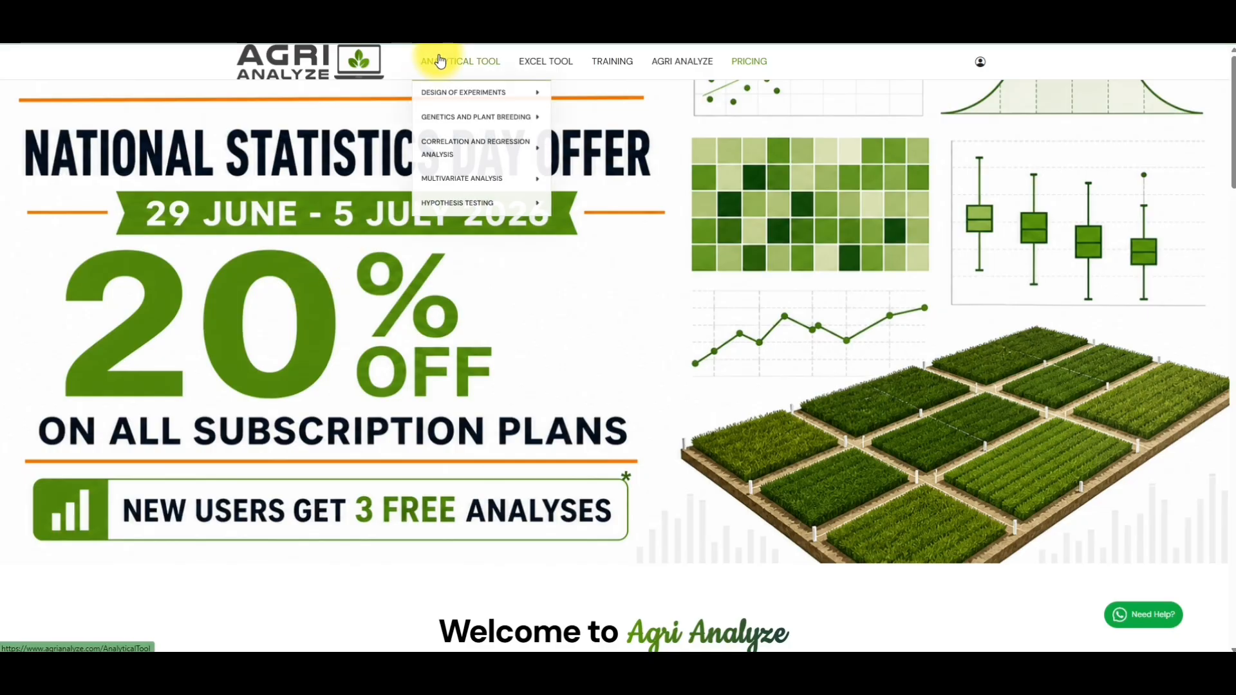
mouse_move(457, 115)
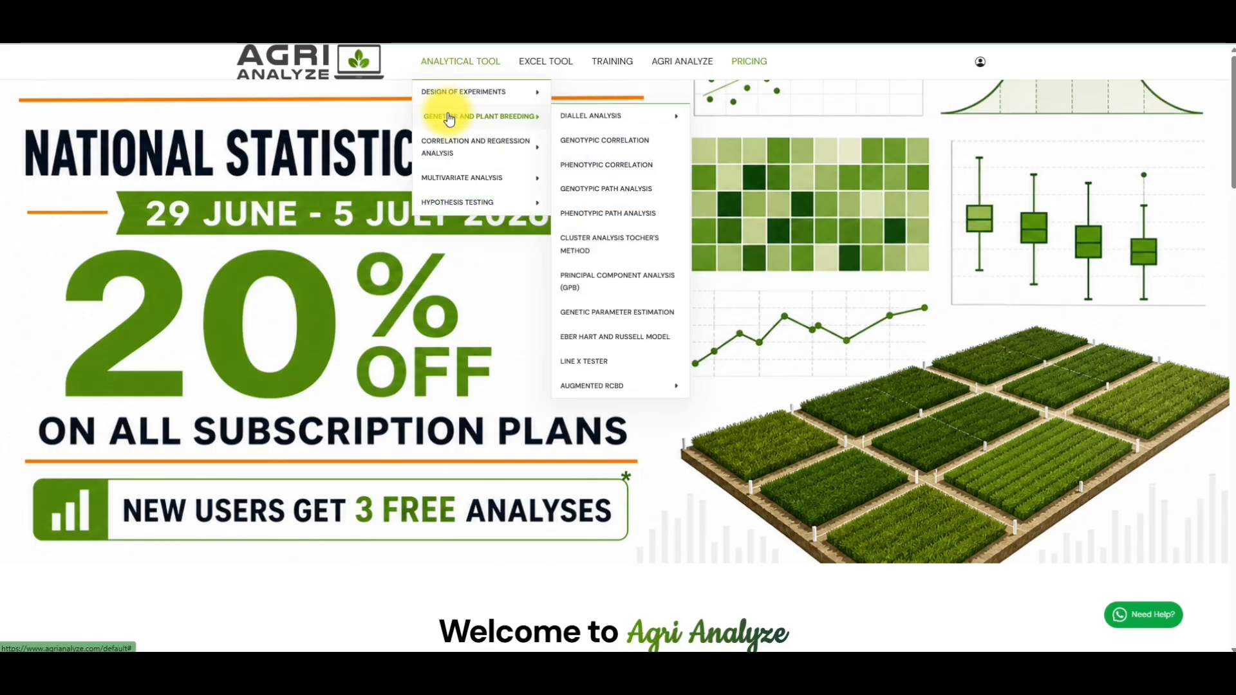
mouse_move(599, 386)
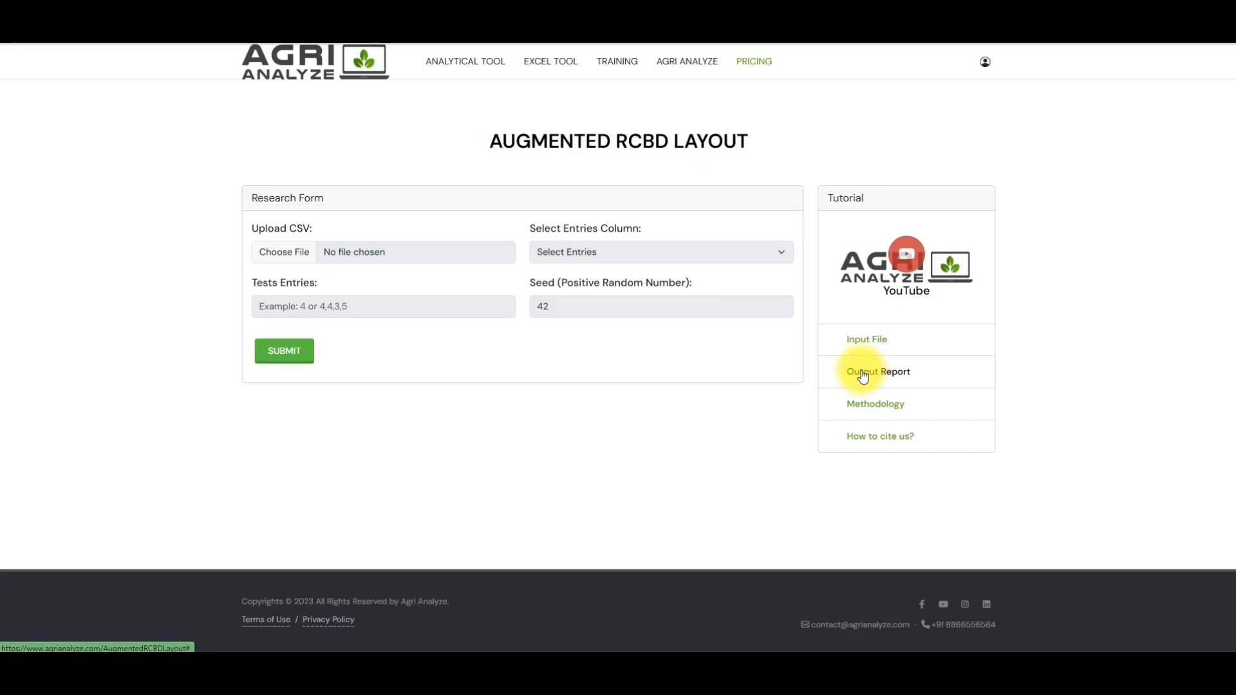
Upload the "input file" CSV to the Augmented RCBD Layout research form
left_click(291, 257)
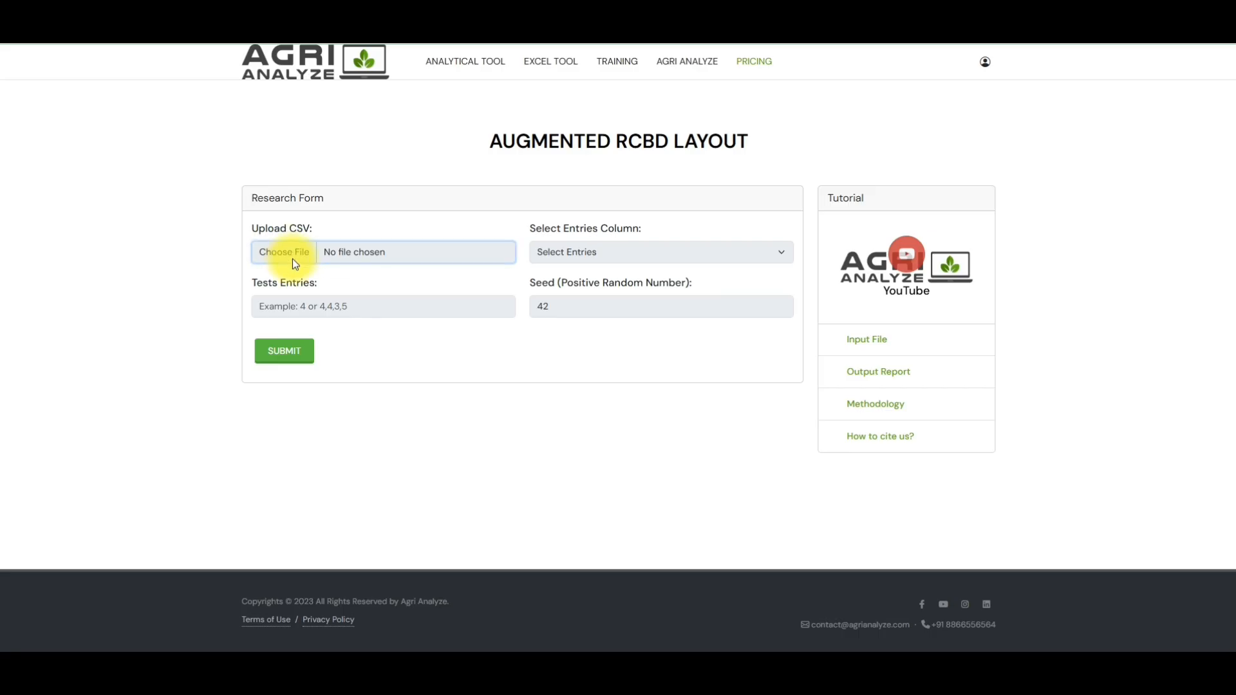
double_click(213, 144)
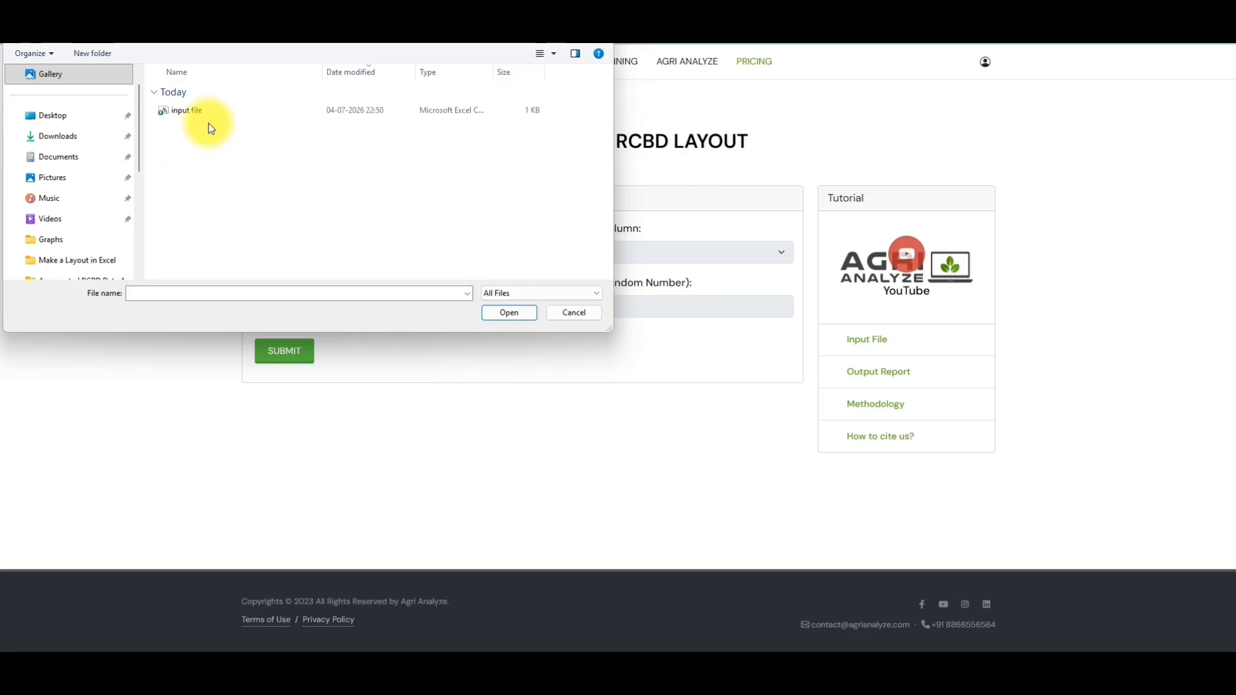
left_click(212, 114)
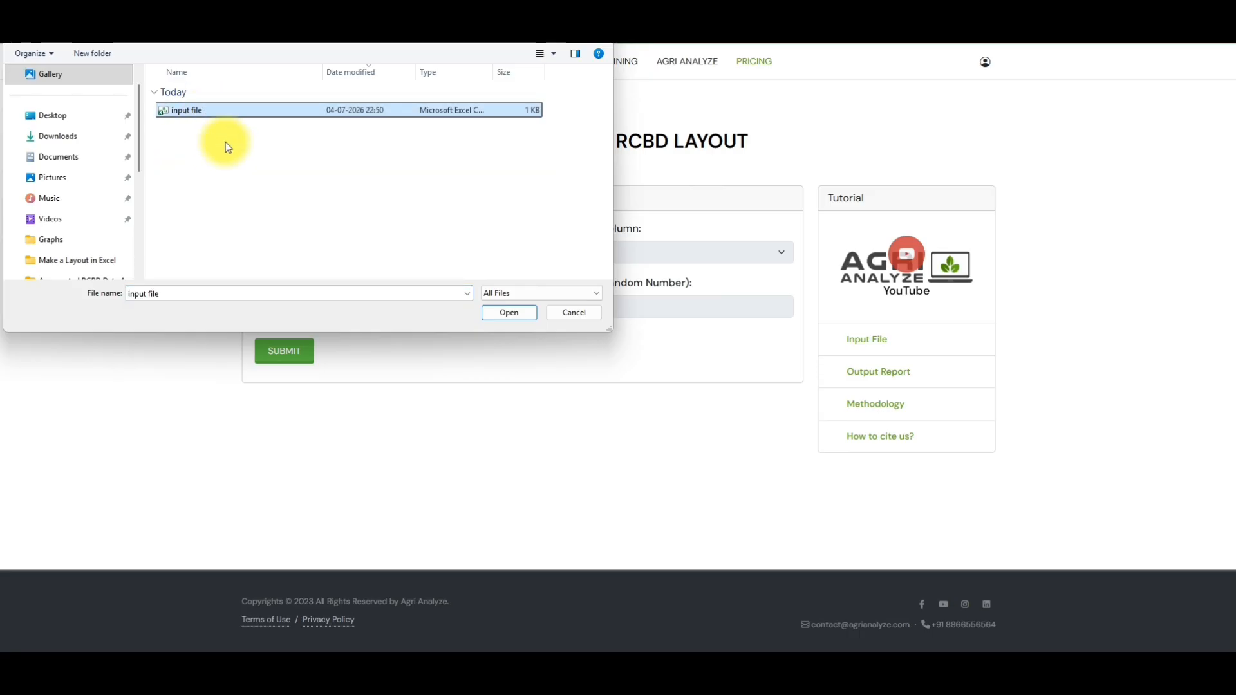
left_click(509, 313)
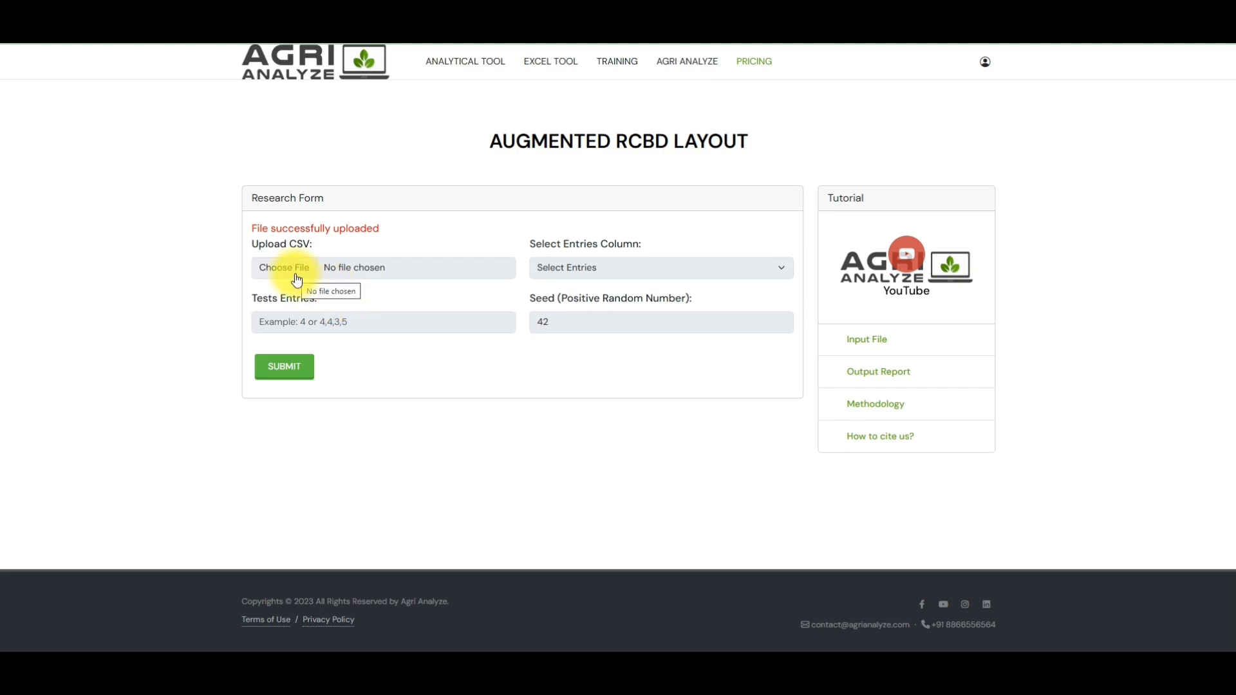
Choose Entry as the entries column and set the test entries to 4
left_click(567, 265)
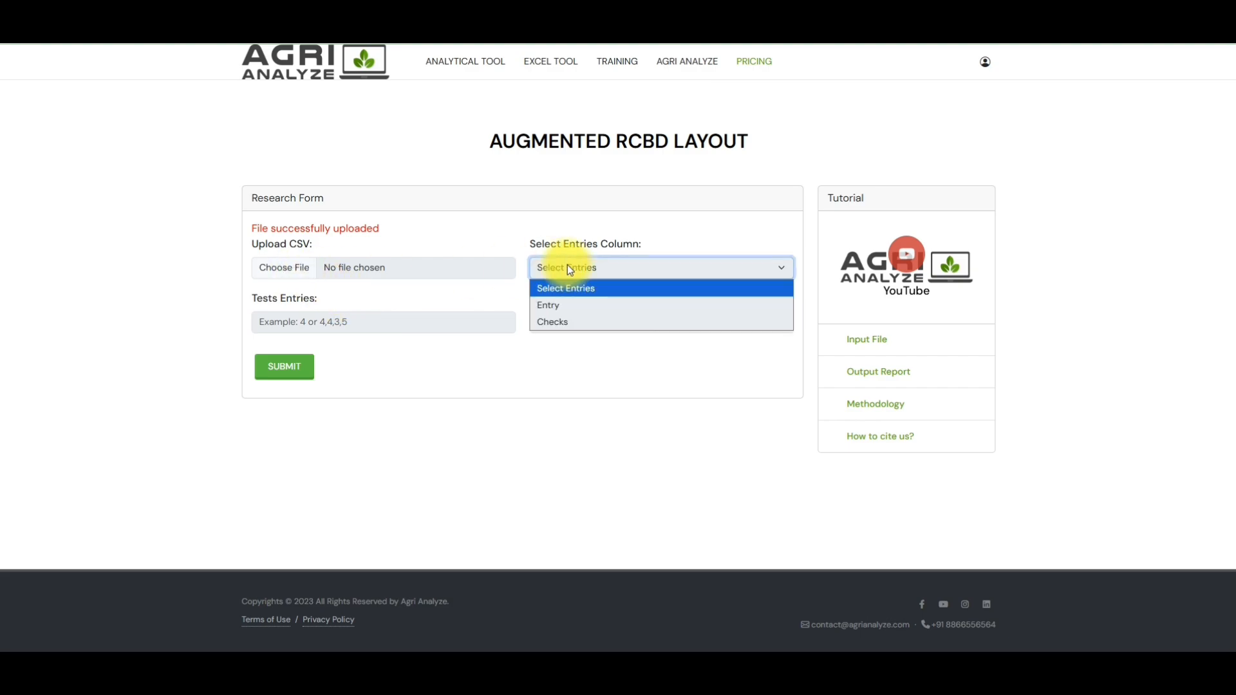
left_click(566, 304)
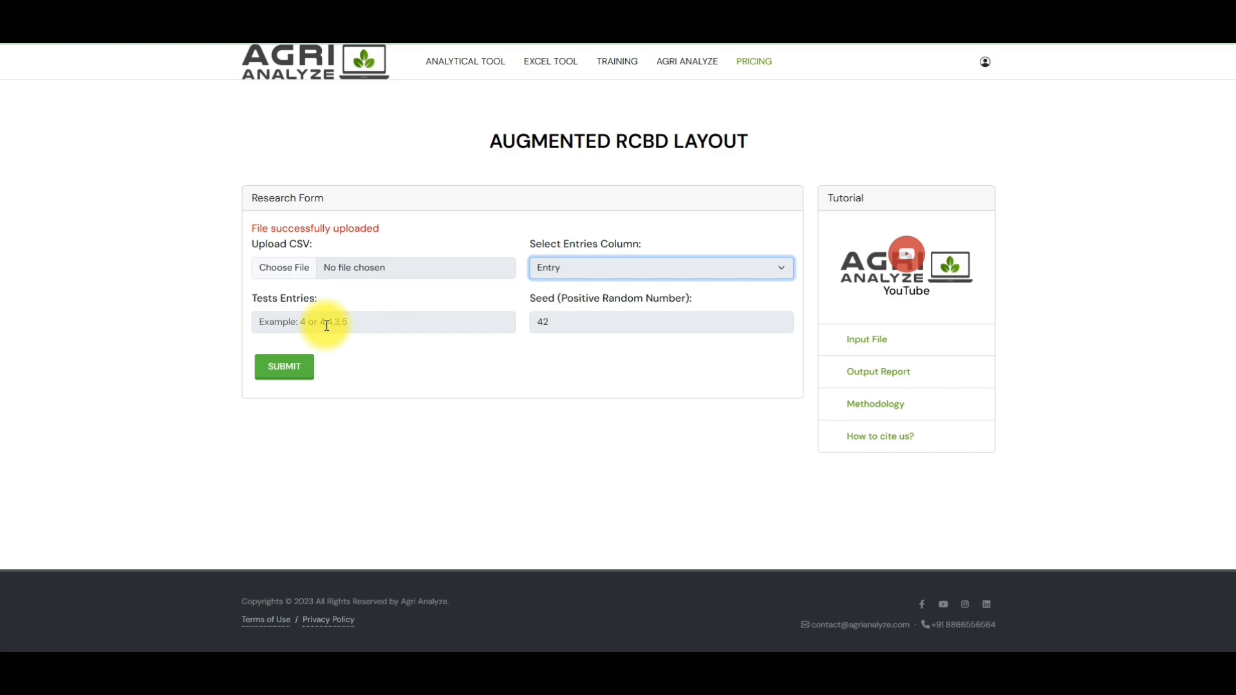
left_click(326, 325)
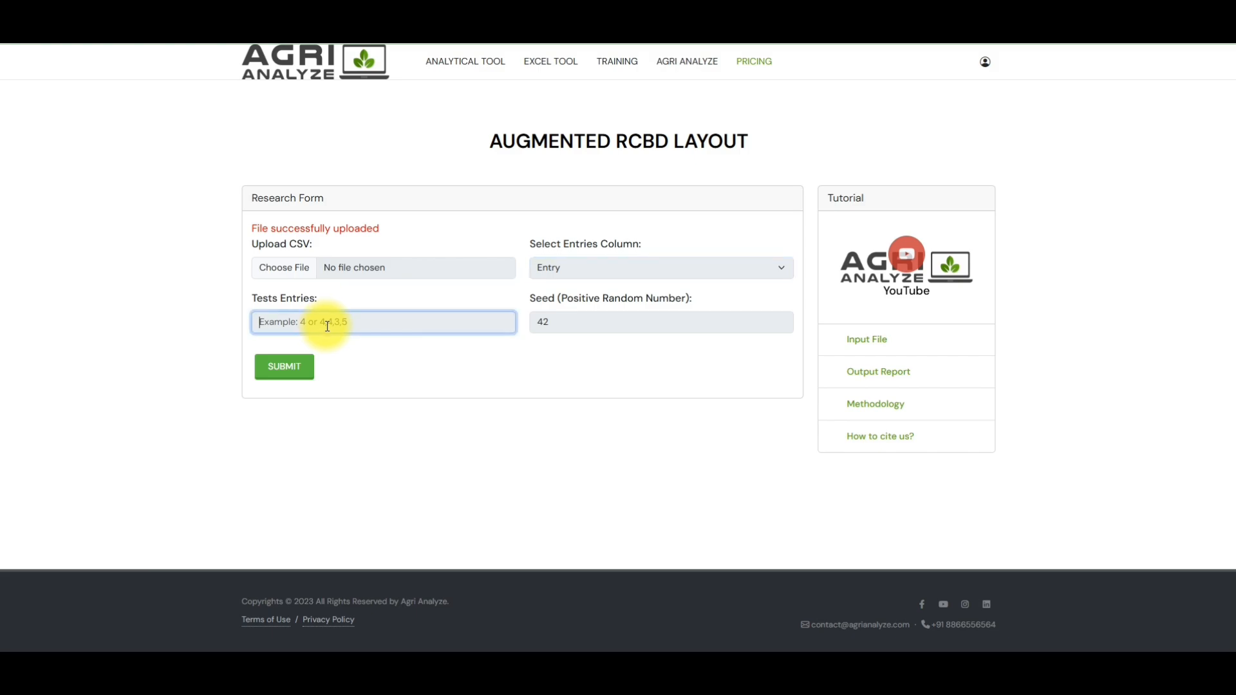
type("4")
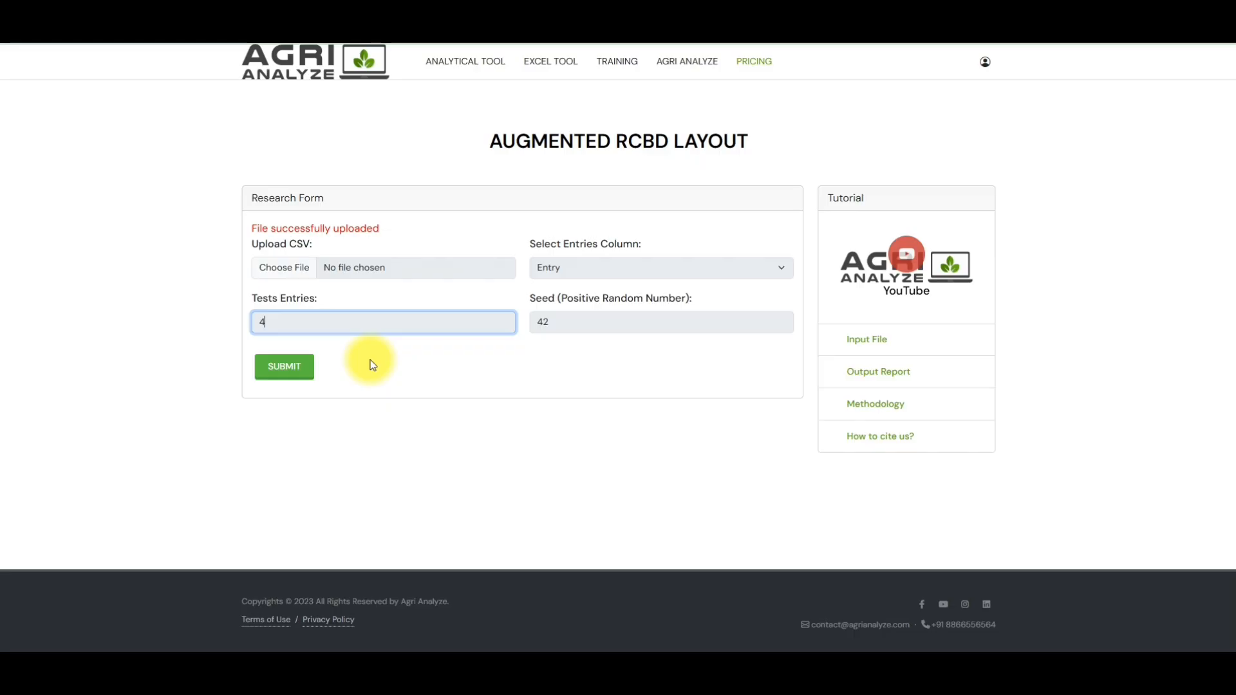
Try the per-block list 4,4,4,5 as the test entries, and restore the value to 4
type(",4,4,4")
key("BackSpace")
type("5")
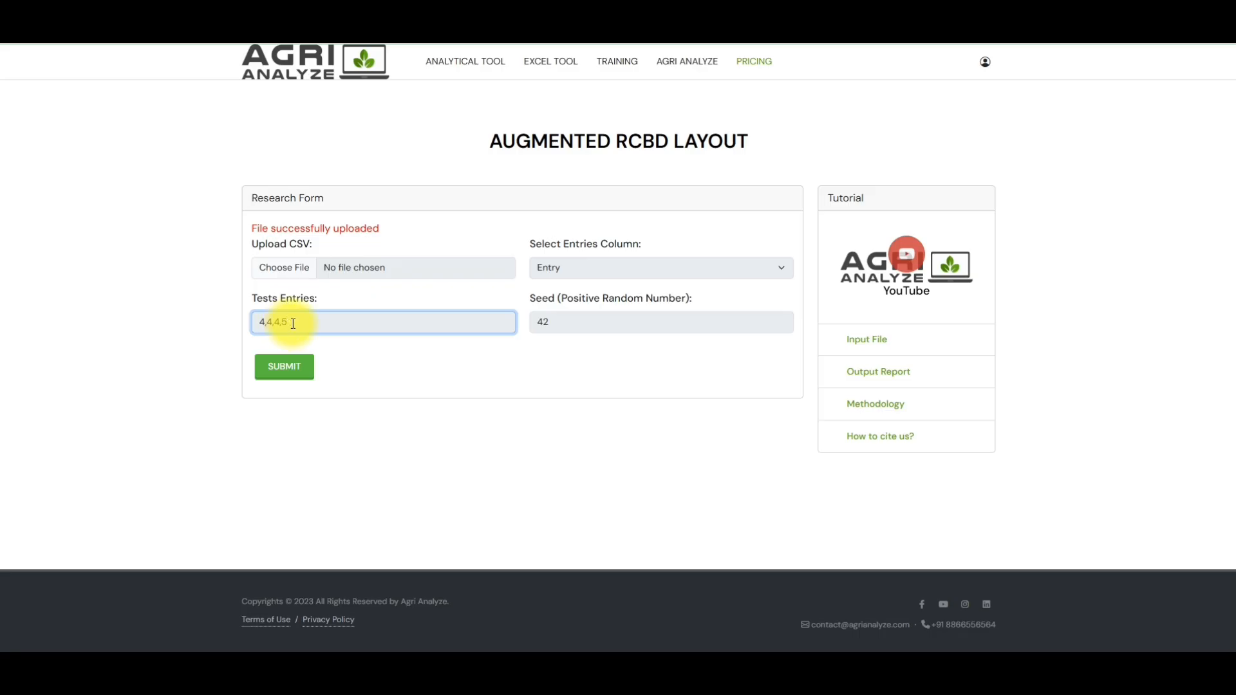
left_click_drag(289, 324, 207, 328)
key("BackSpace")
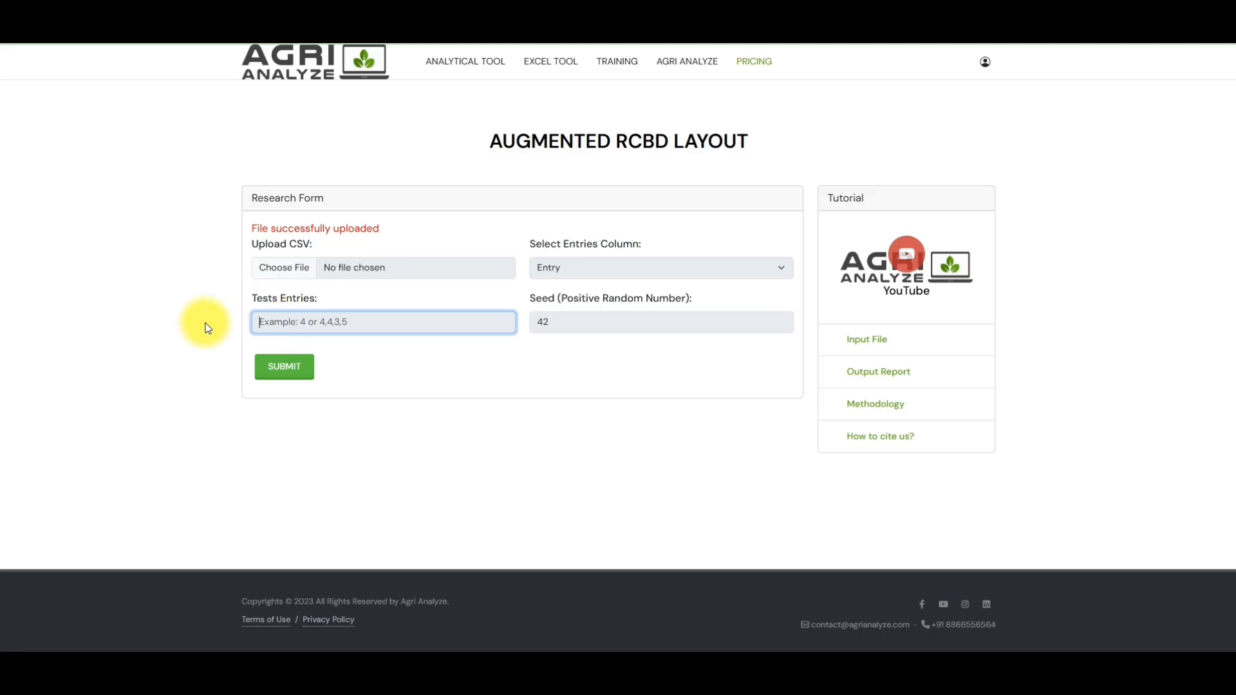
type("4")
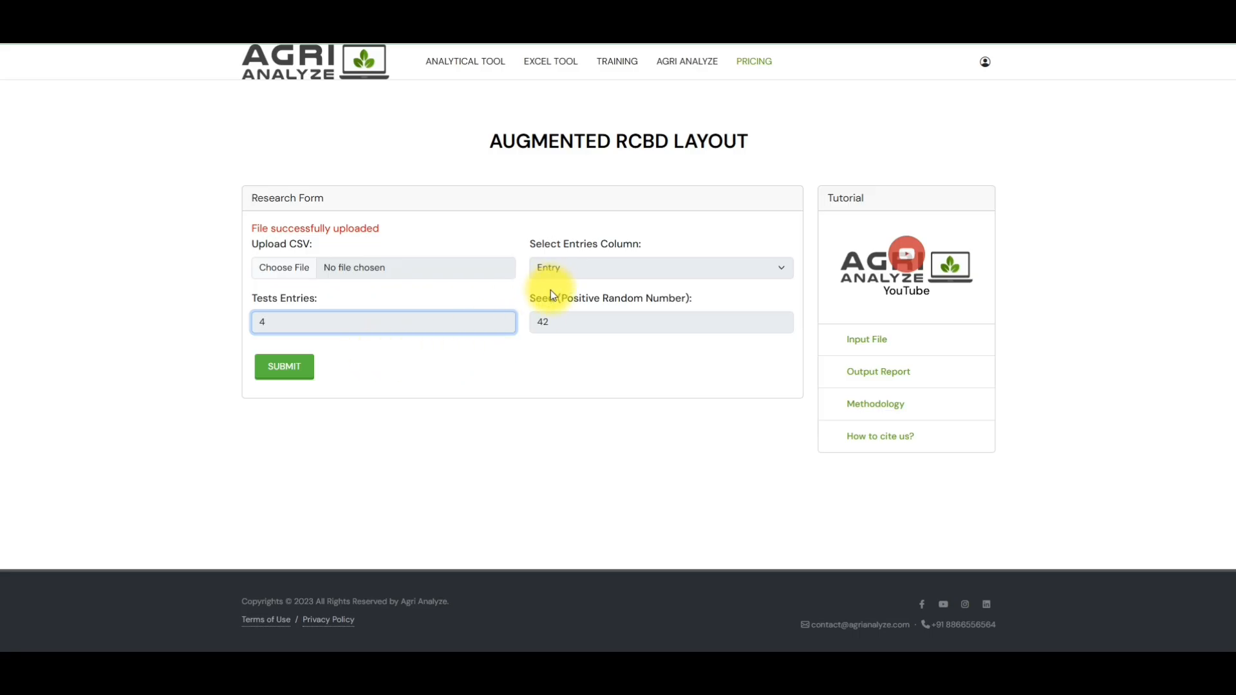
Keep the seed at 42 and submit the research form
double_click(542, 322)
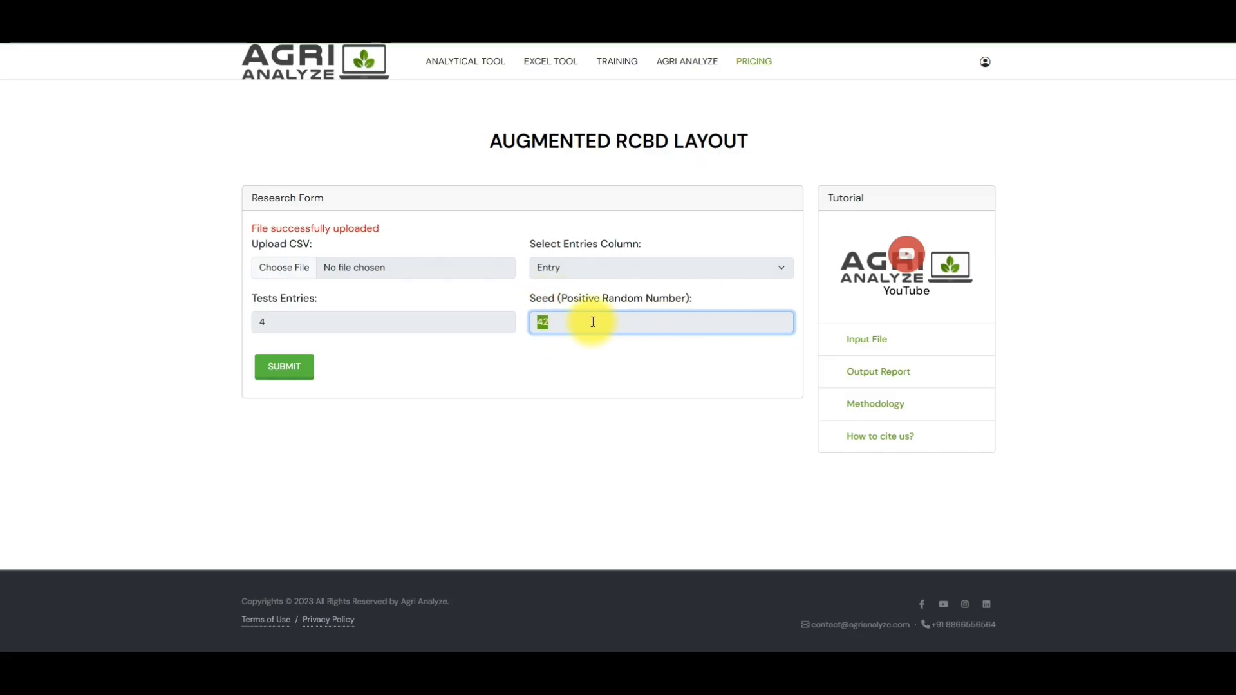
double_click(549, 321)
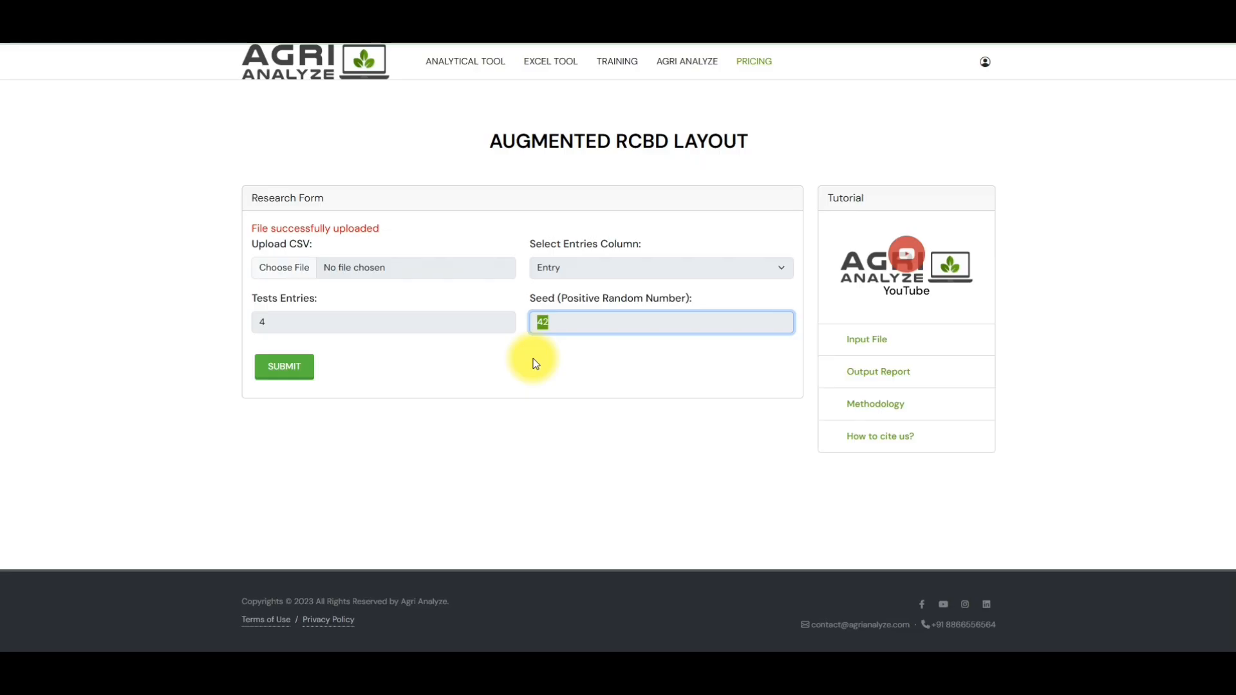
left_click(539, 430)
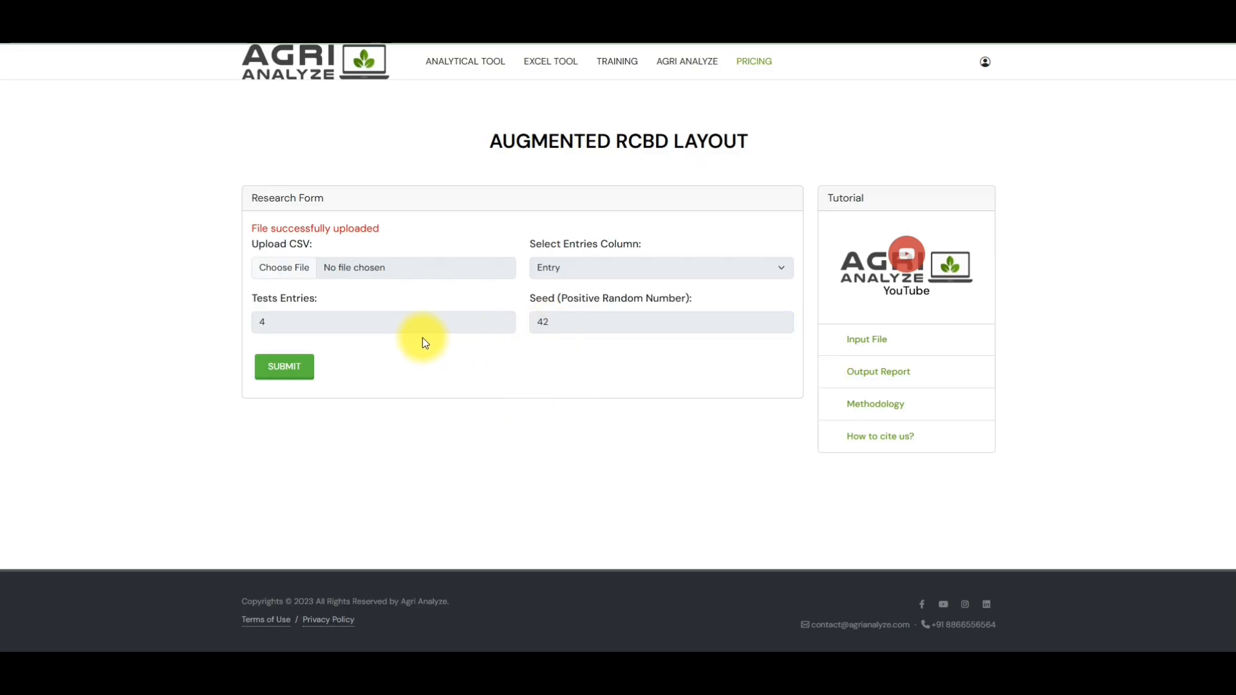
left_click(287, 377)
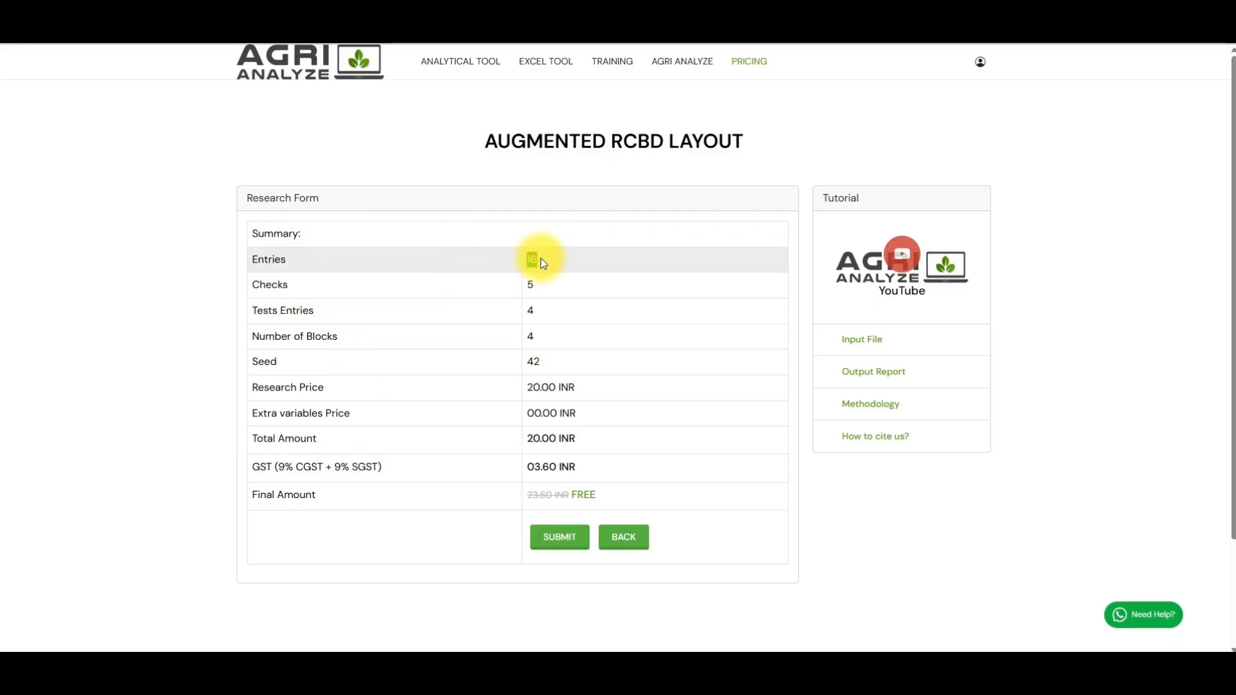
Check the checks, test entries, number of blocks and seed in the summary, and submit it to generate the layout
double_click(540, 285)
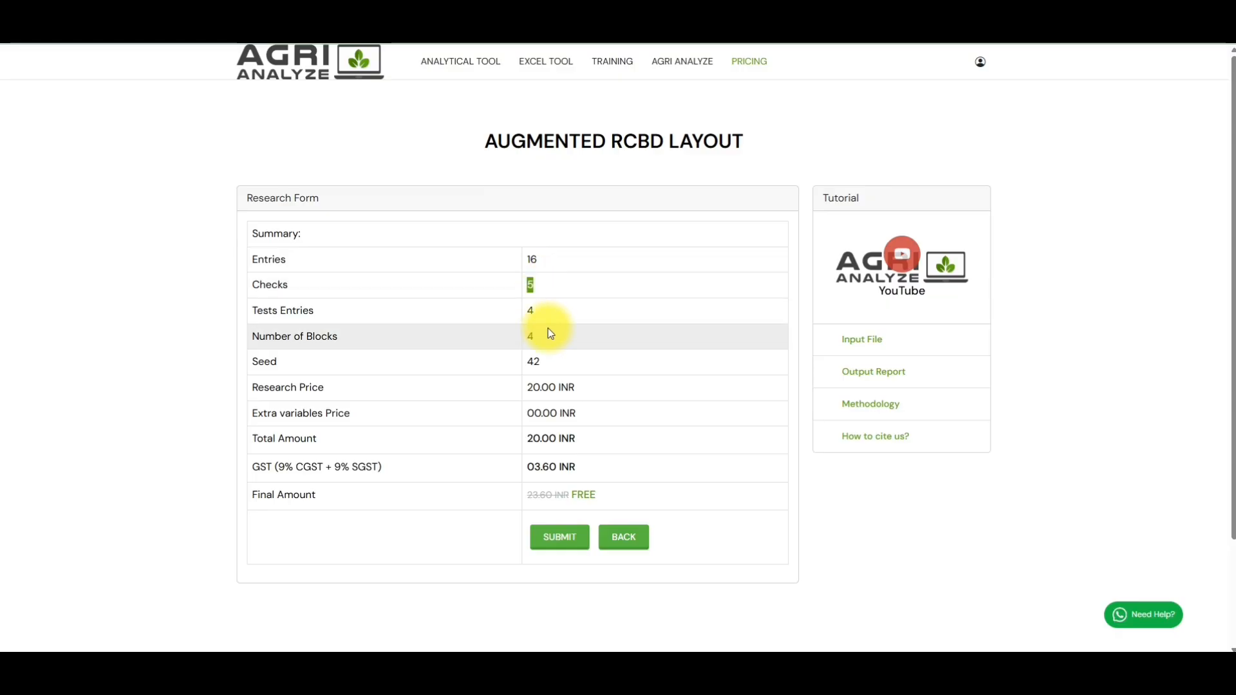
double_click(529, 310)
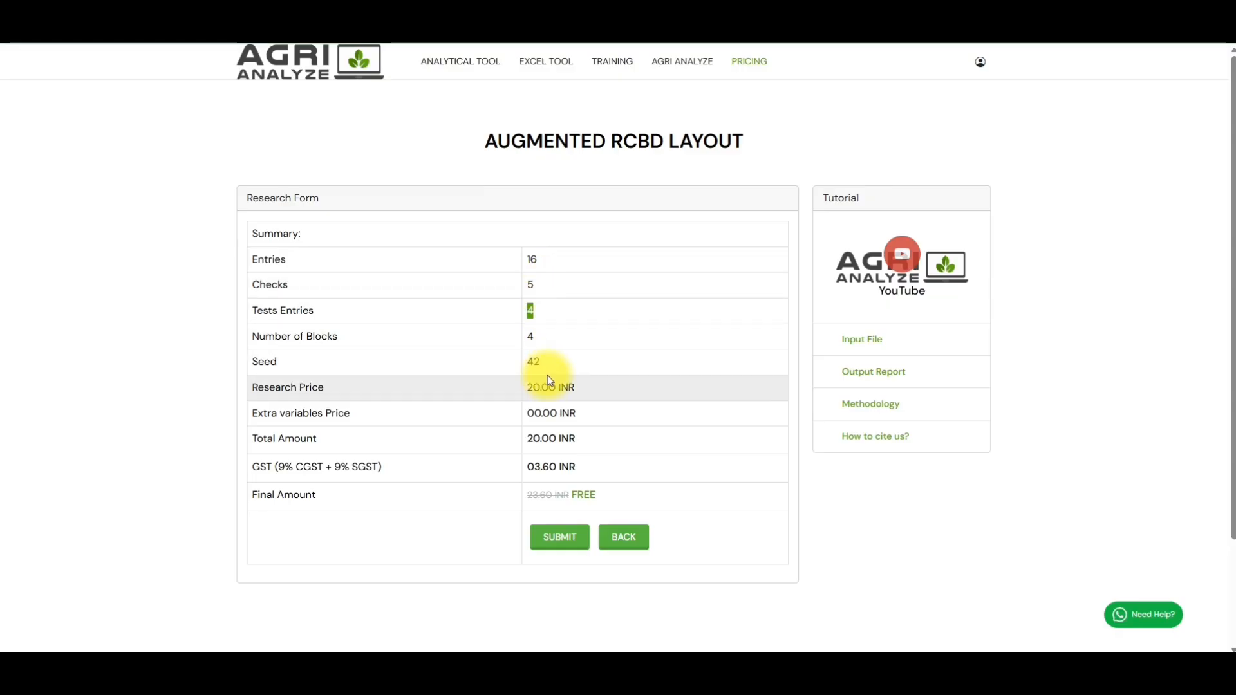
double_click(529, 336)
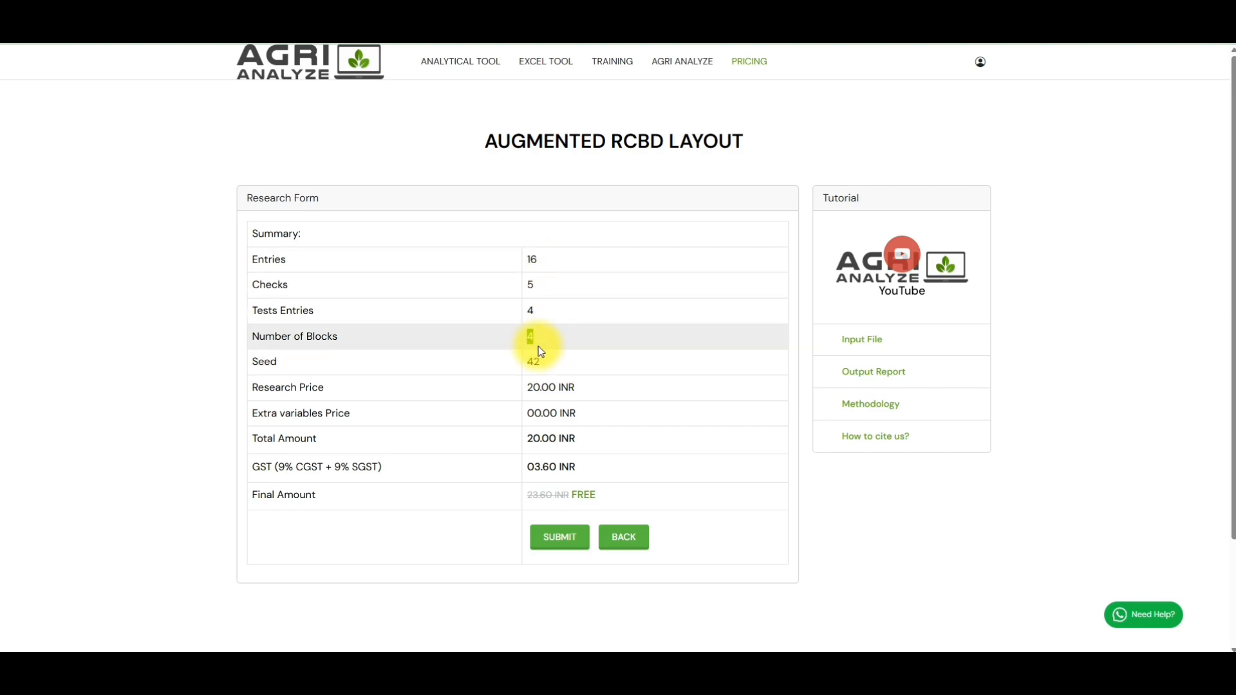
left_click(529, 362)
double_click(529, 362)
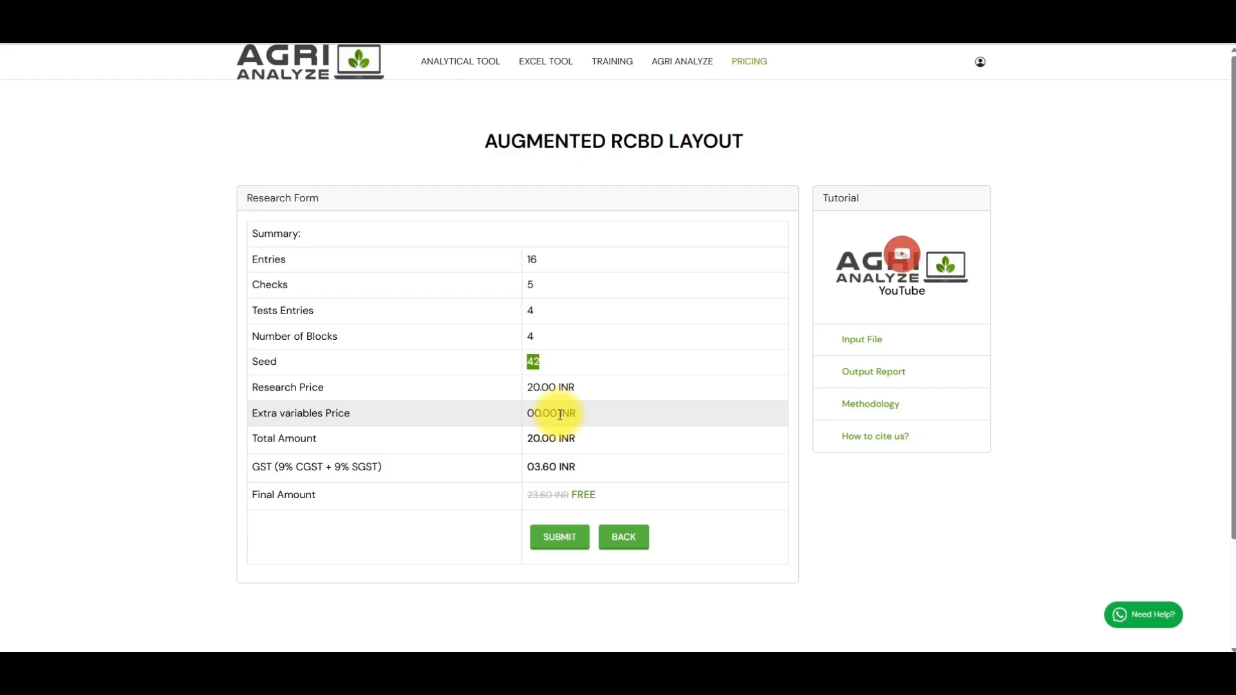
left_click(553, 543)
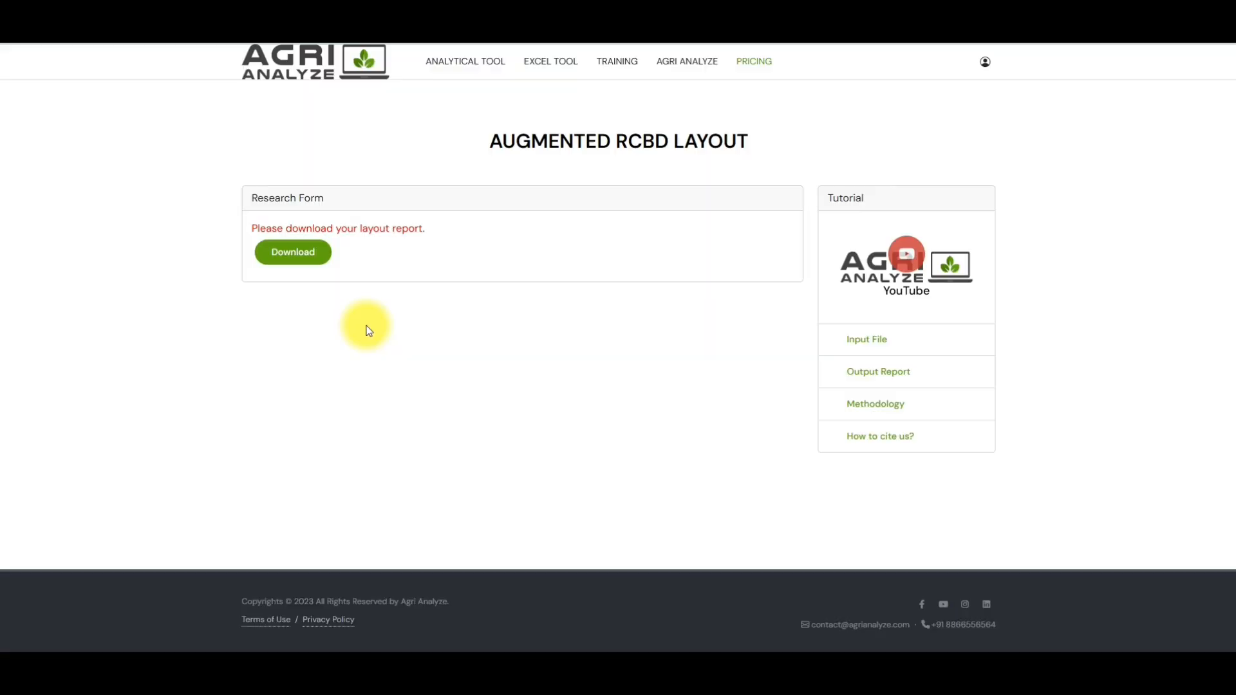
Download the layout report and open it in Excel with editing enabled, showing the Layout Map sheet
left_click(277, 252)
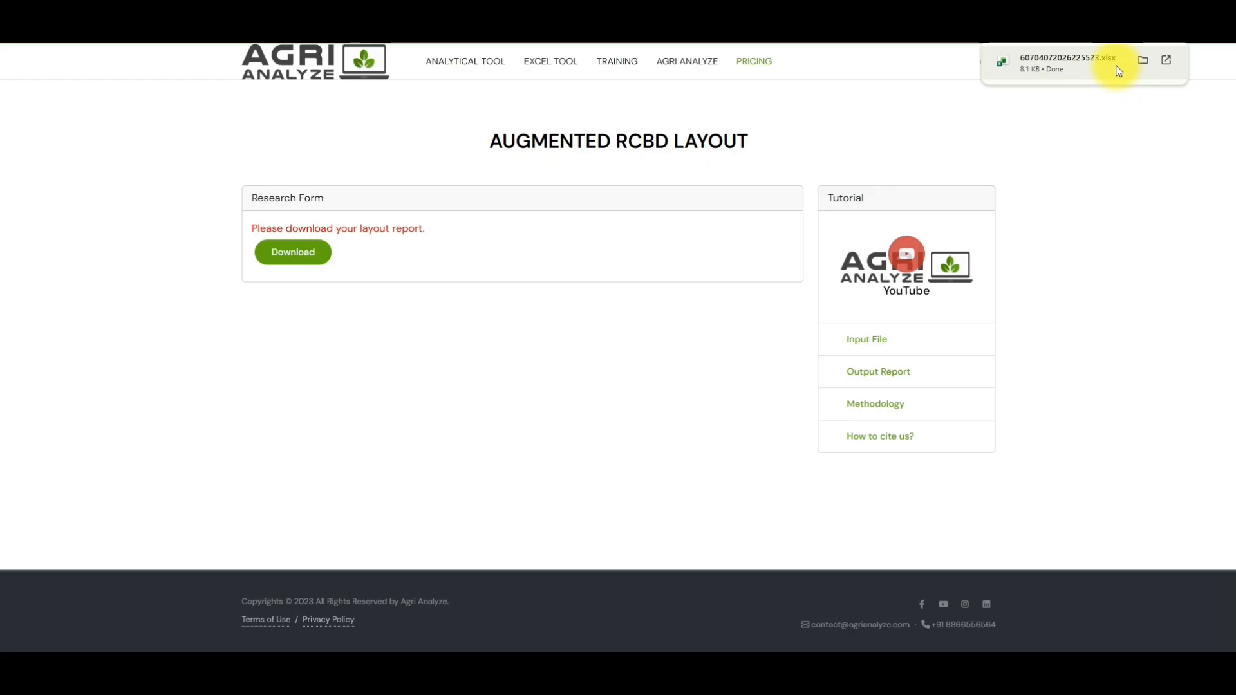
left_click(1074, 76)
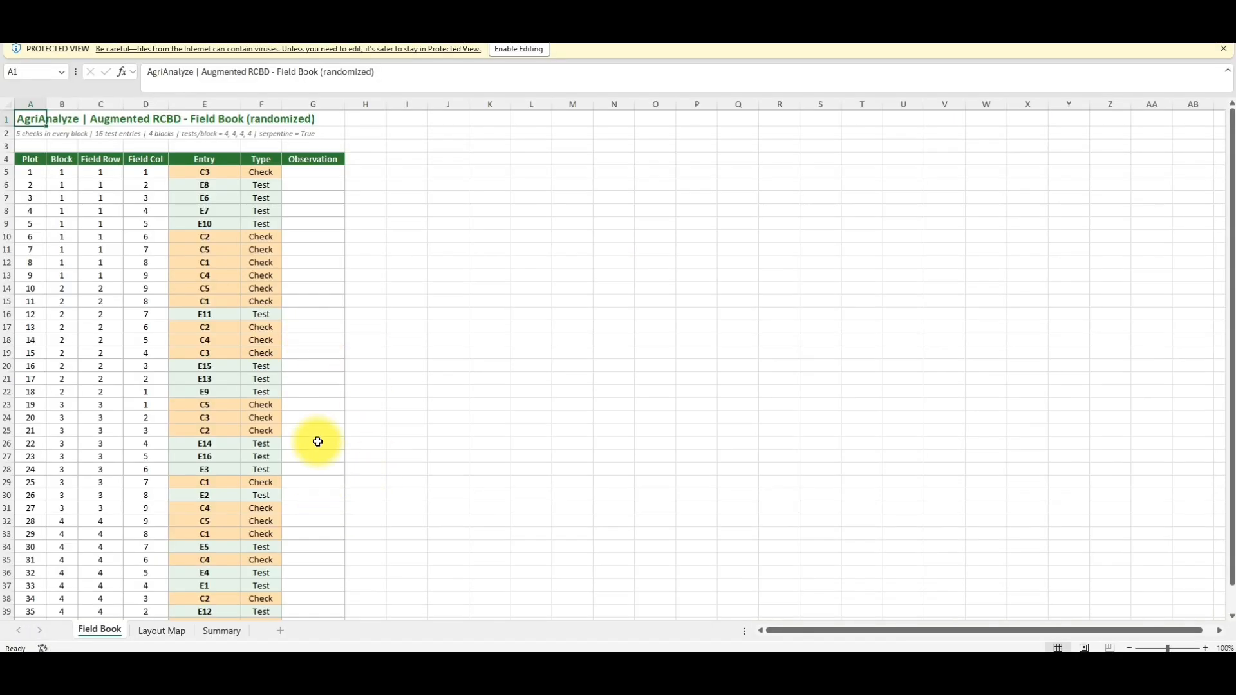
left_click(508, 51)
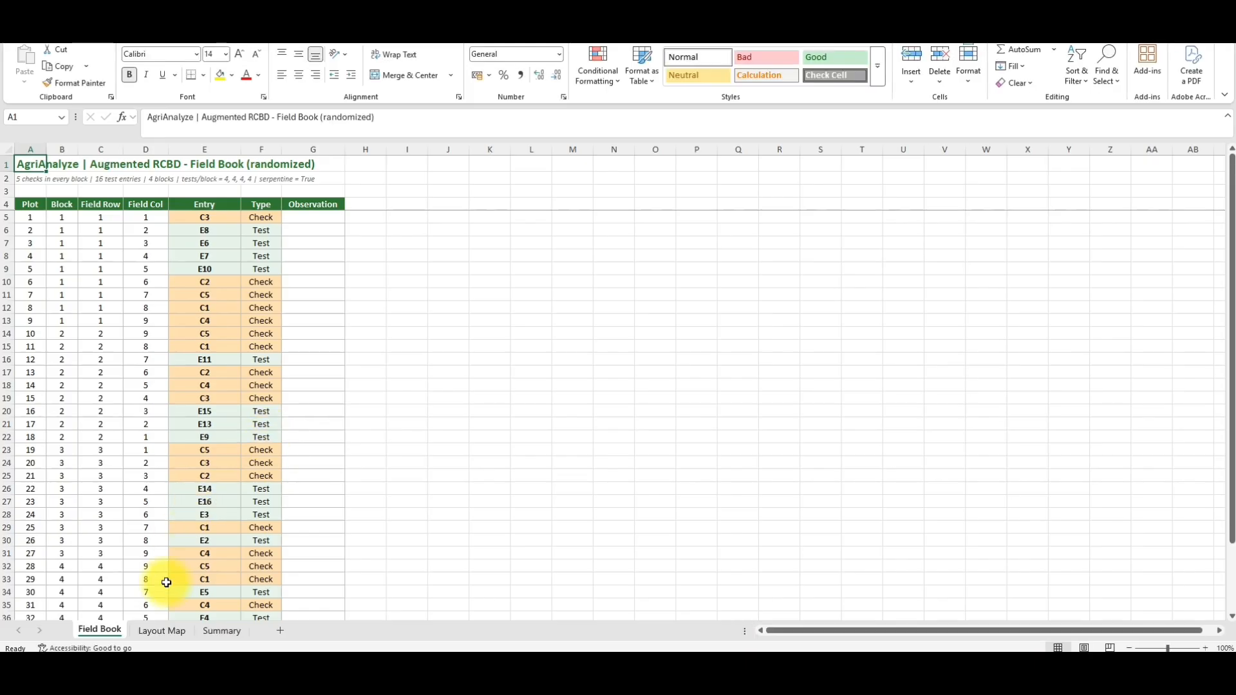
left_click(166, 632)
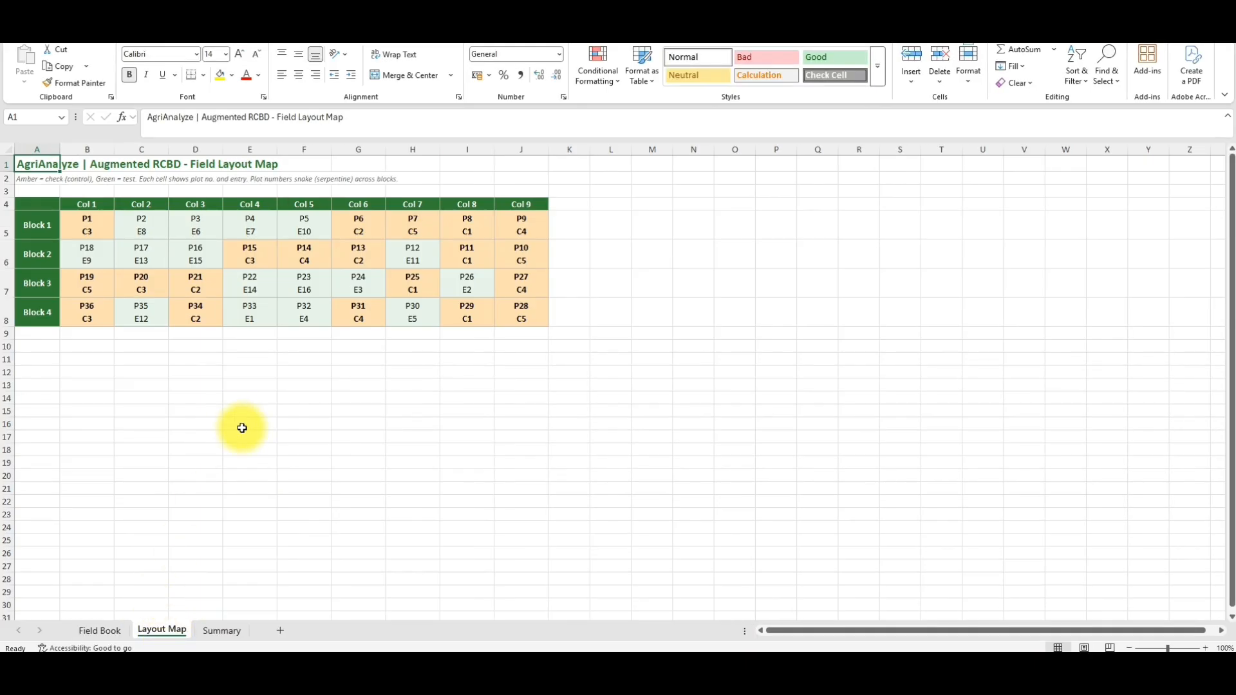
Enlarge the Layout Map sheet to 200% zoom
left_click(1205, 649)
left_click(1205, 648)
left_click(1206, 648)
left_click(1205, 648)
left_click(1206, 648)
left_click(1205, 648)
left_click(1205, 648)
left_click(1205, 648)
left_click(1205, 648)
left_click(1205, 648)
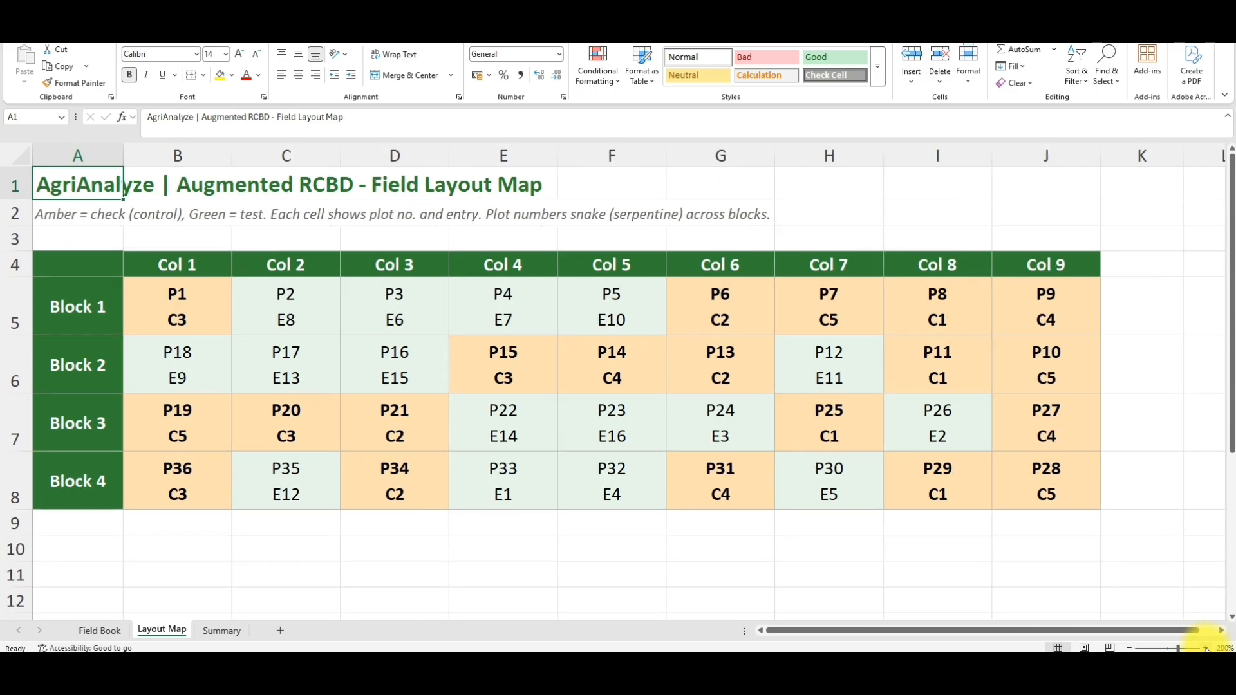
Examine the block labels and the row of Block 1 plots on the layout map, glancing at the Summary sheet
left_click(85, 311)
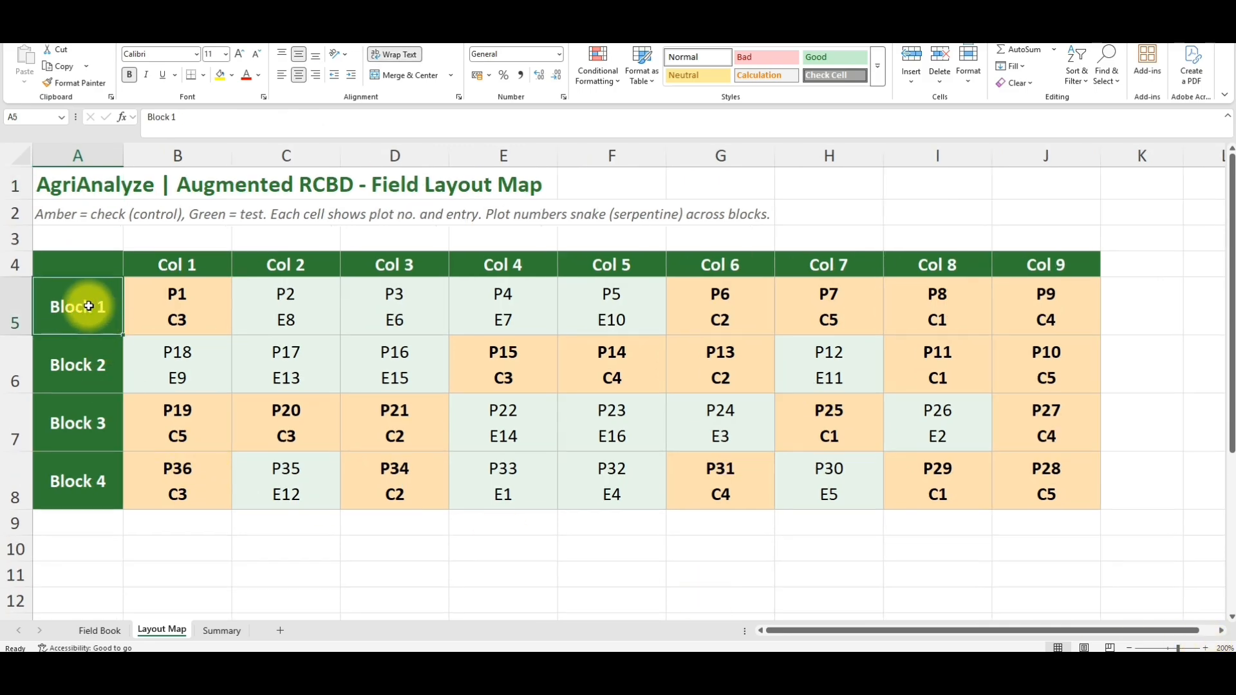
left_click_drag(88, 316, 84, 483)
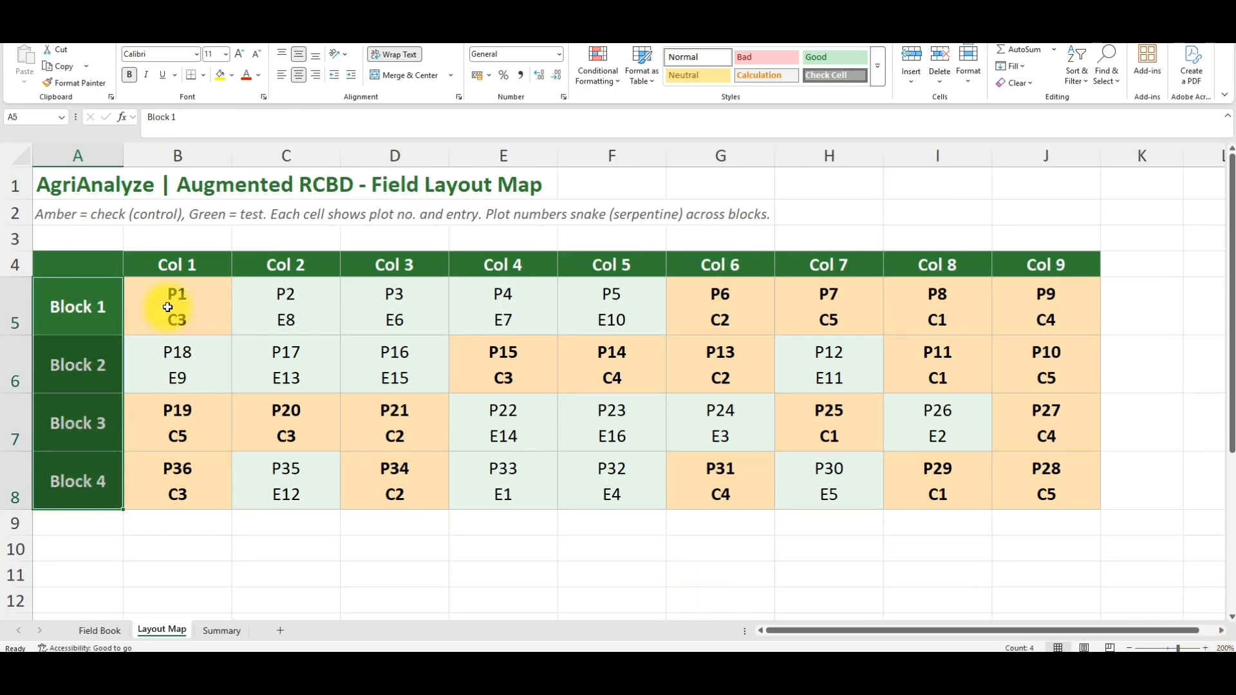
left_click(213, 308)
left_click_drag(219, 307, 1024, 295)
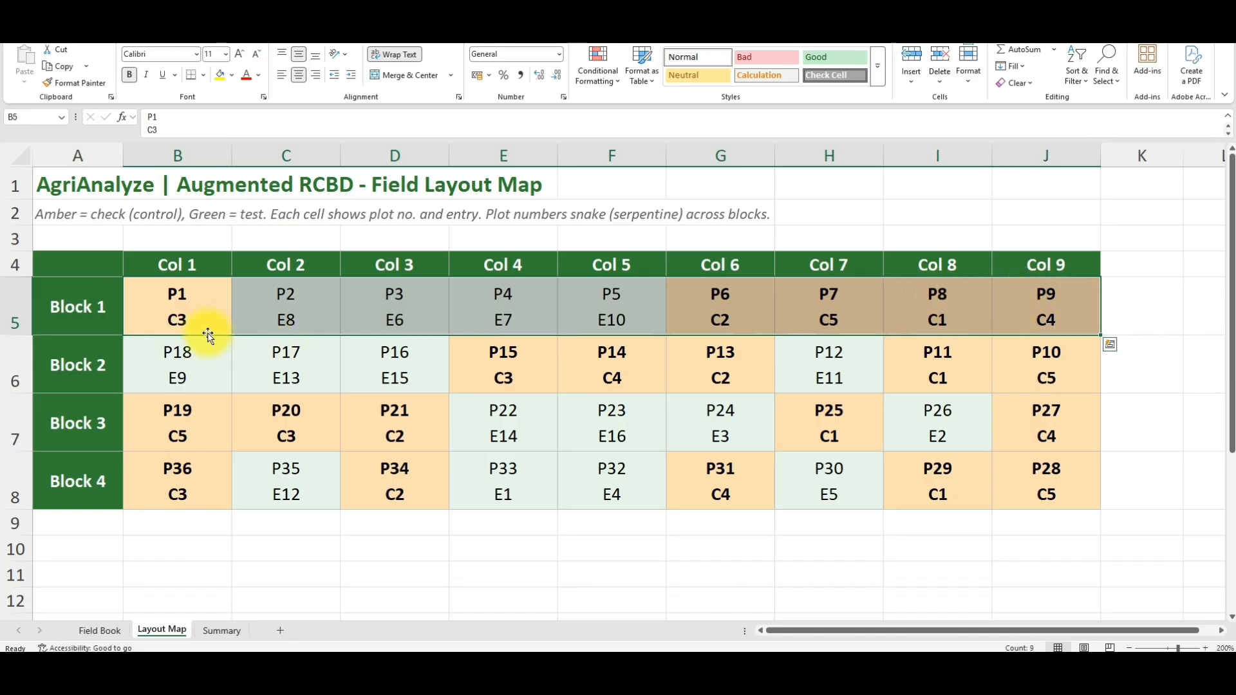
left_click(213, 632)
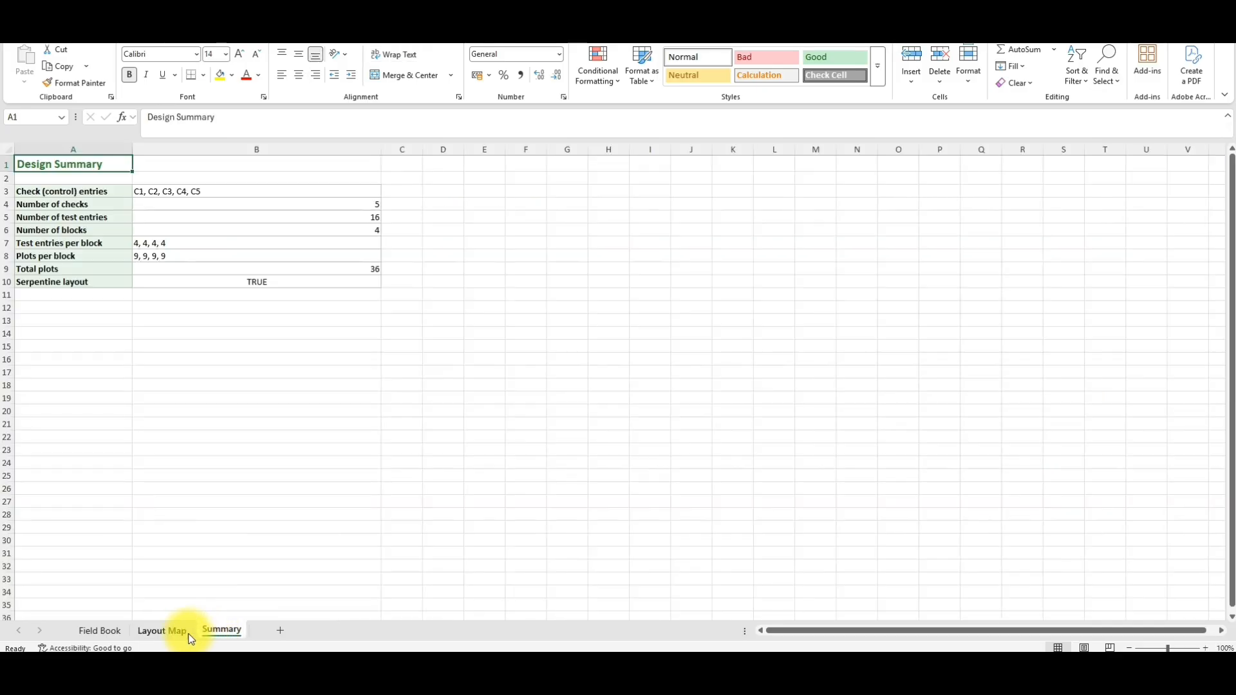
left_click(151, 632)
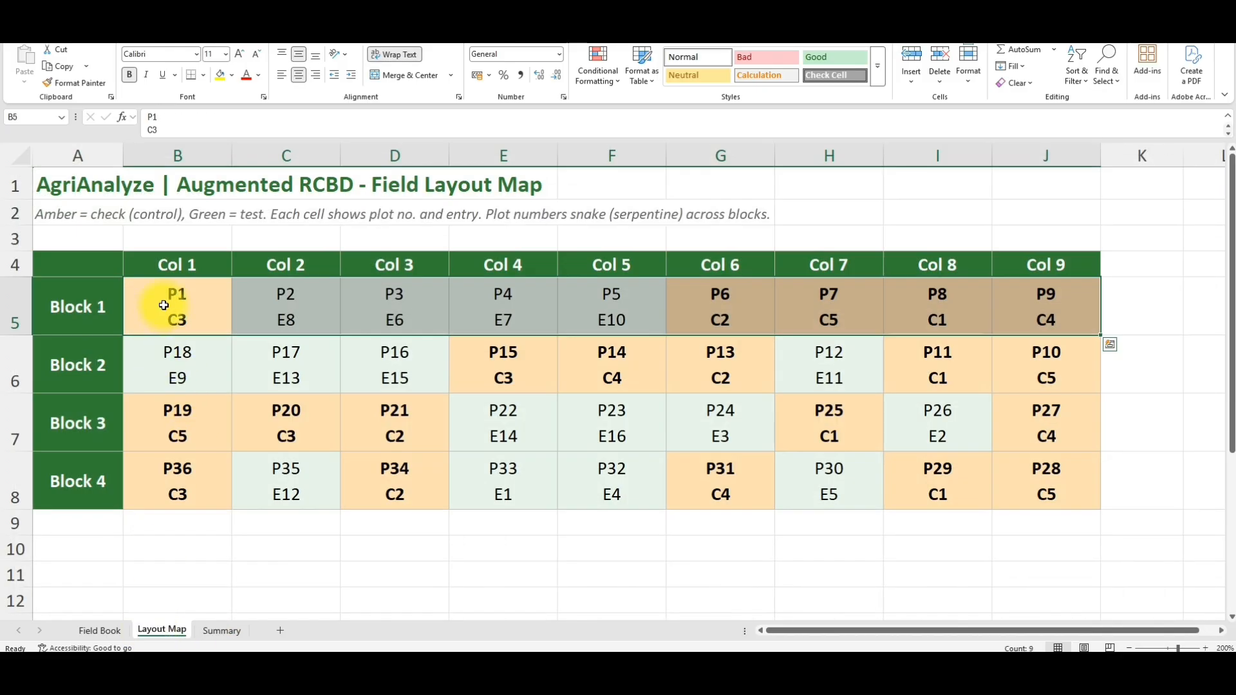
Examine the test entries in Block 1, followed by its check plots from P6 to P9
left_click_drag(284, 311, 610, 313)
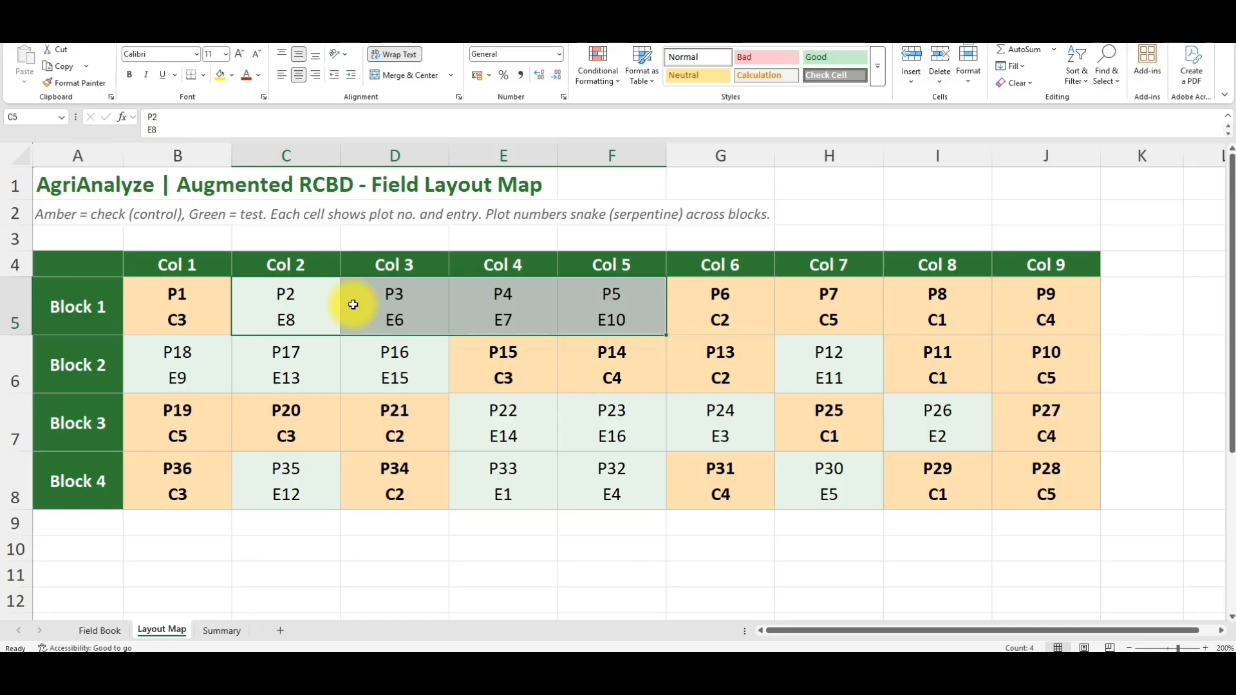
left_click(186, 293)
left_click(686, 317)
key("Right")
key("Right")
key("Right")
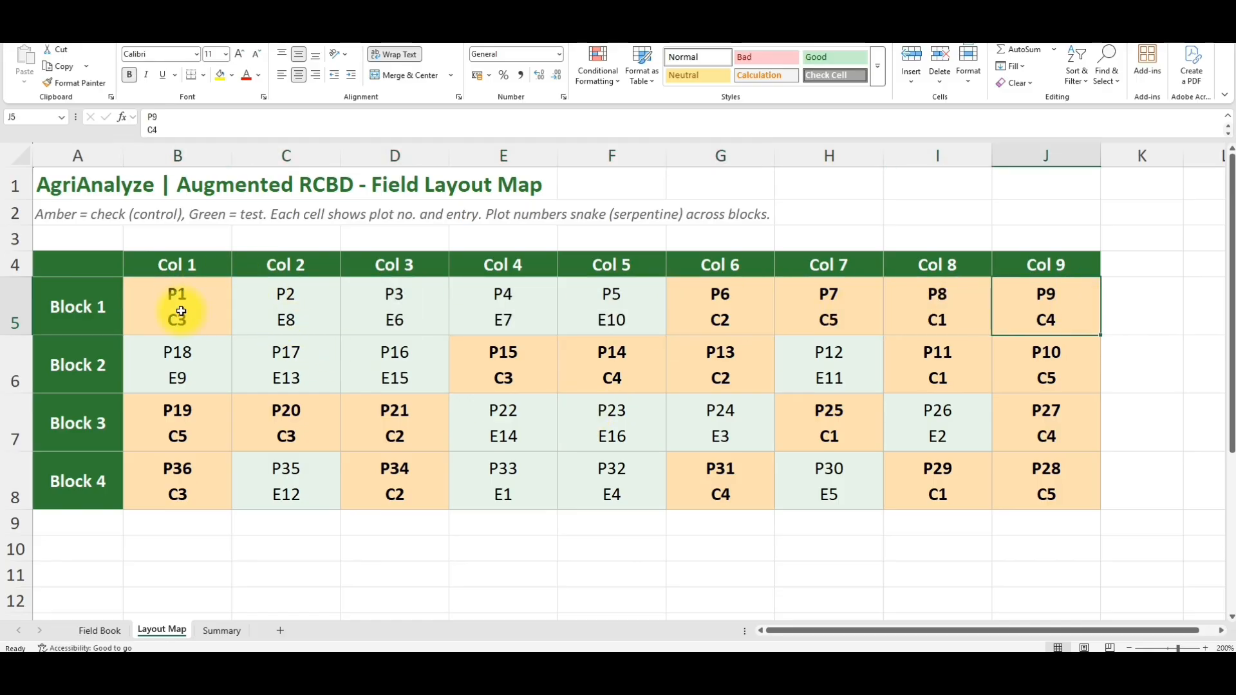
Compare the plot rows of Blocks 1 to 4 on the layout map, following the serpentine plot numbering
left_click_drag(176, 304, 1042, 302)
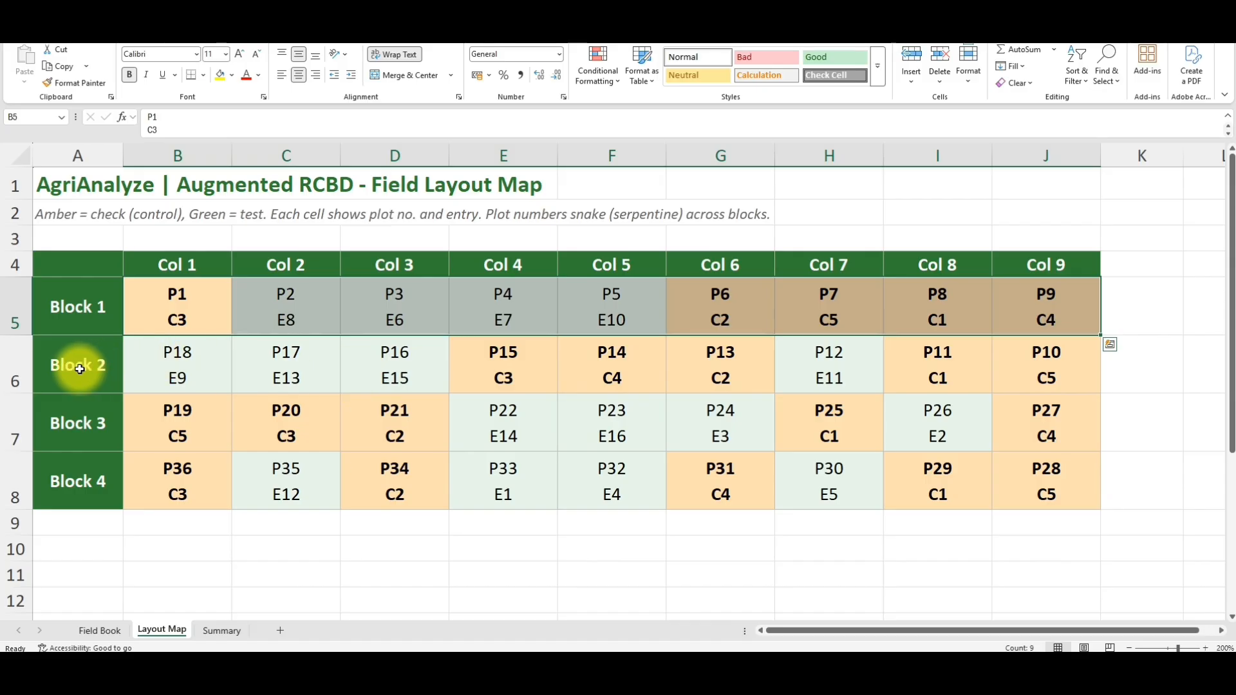
left_click_drag(74, 362, 1056, 375)
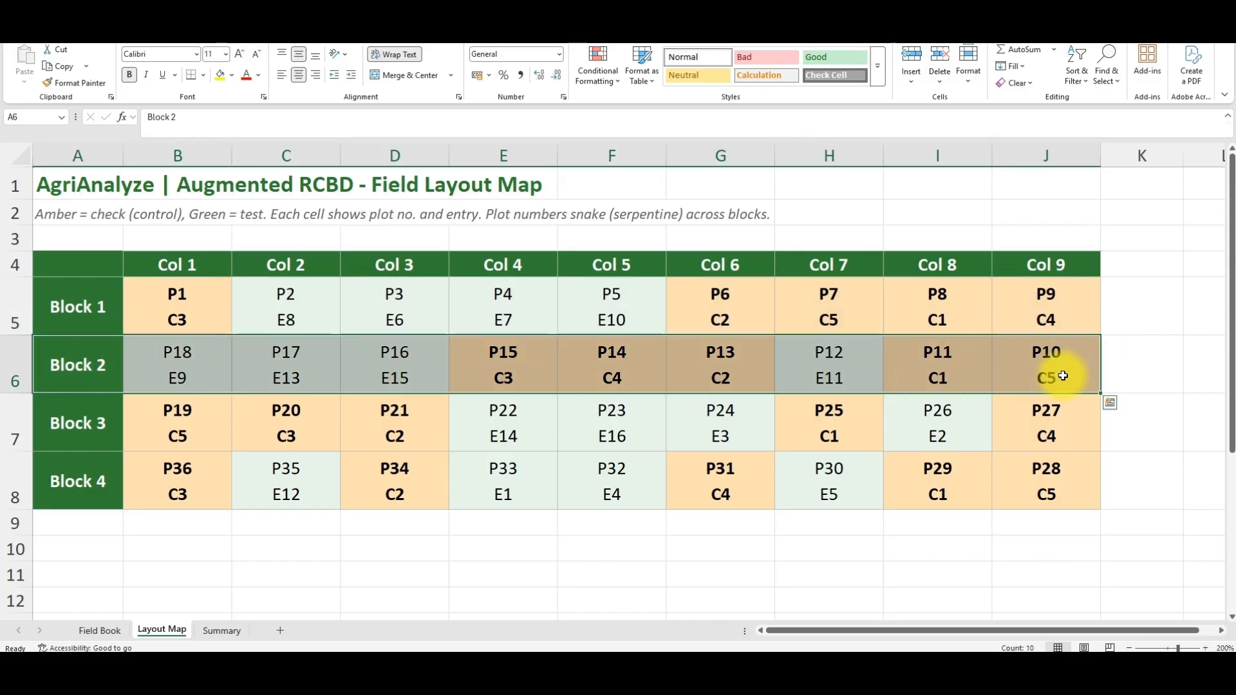
left_click_drag(178, 414, 919, 402)
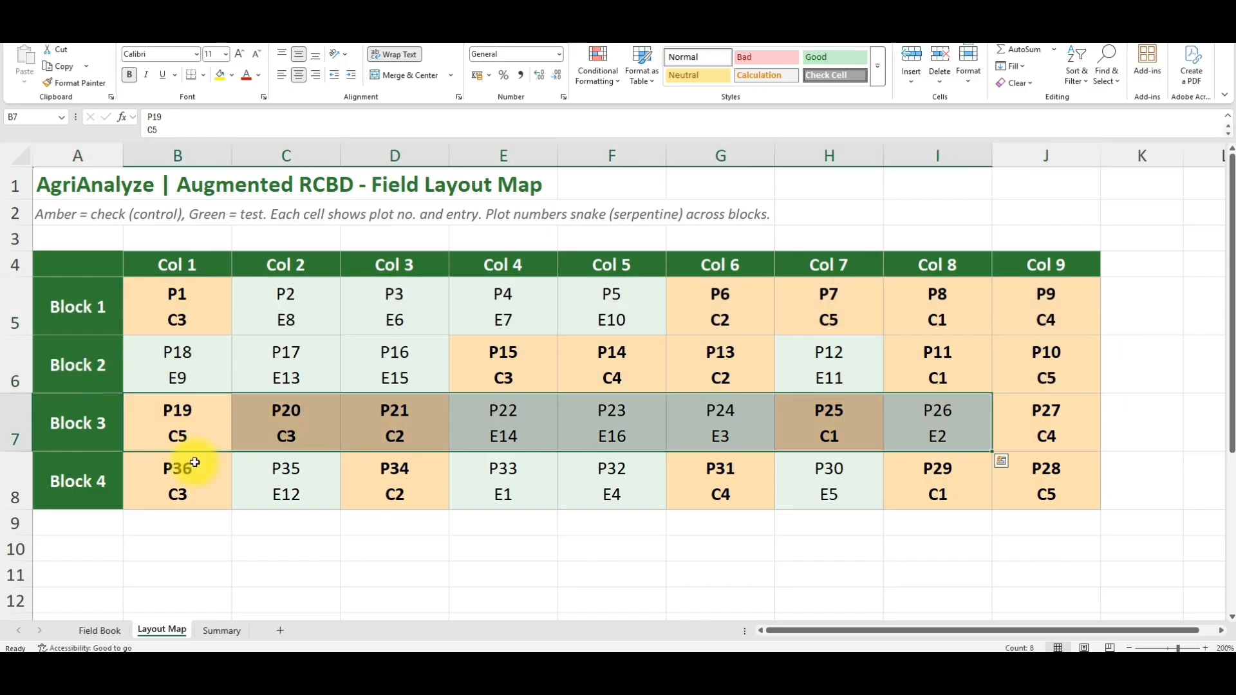
left_click_drag(193, 469, 1036, 468)
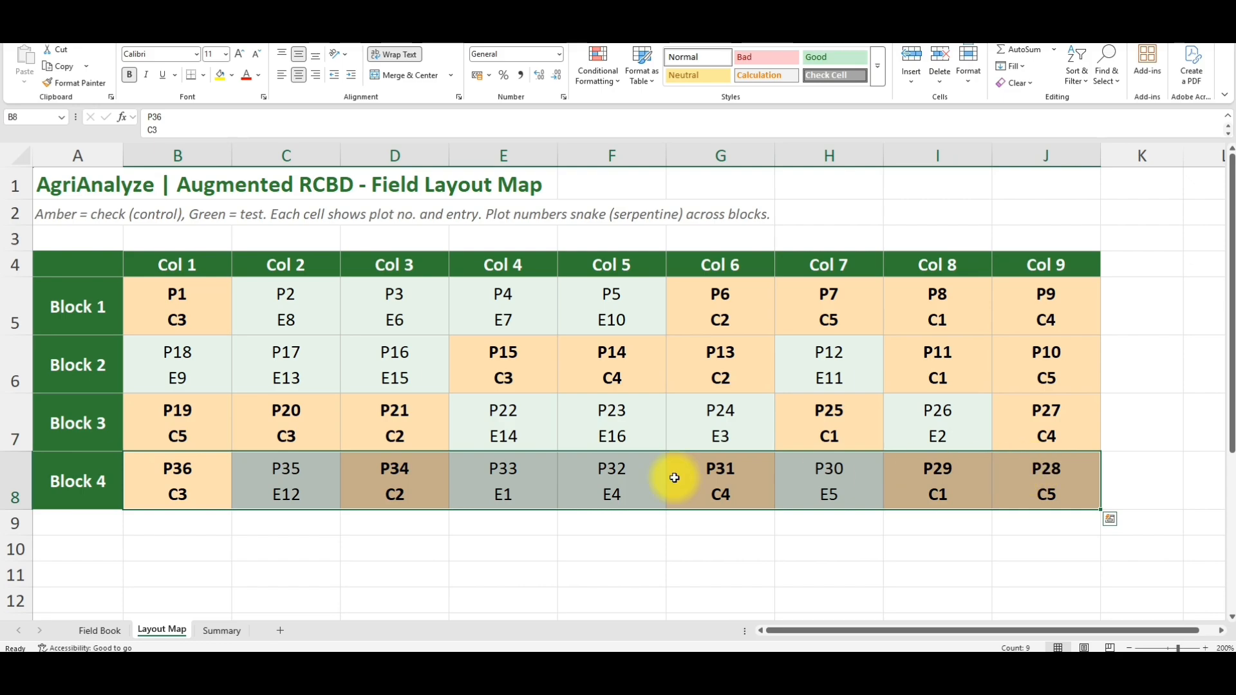
left_click(292, 483)
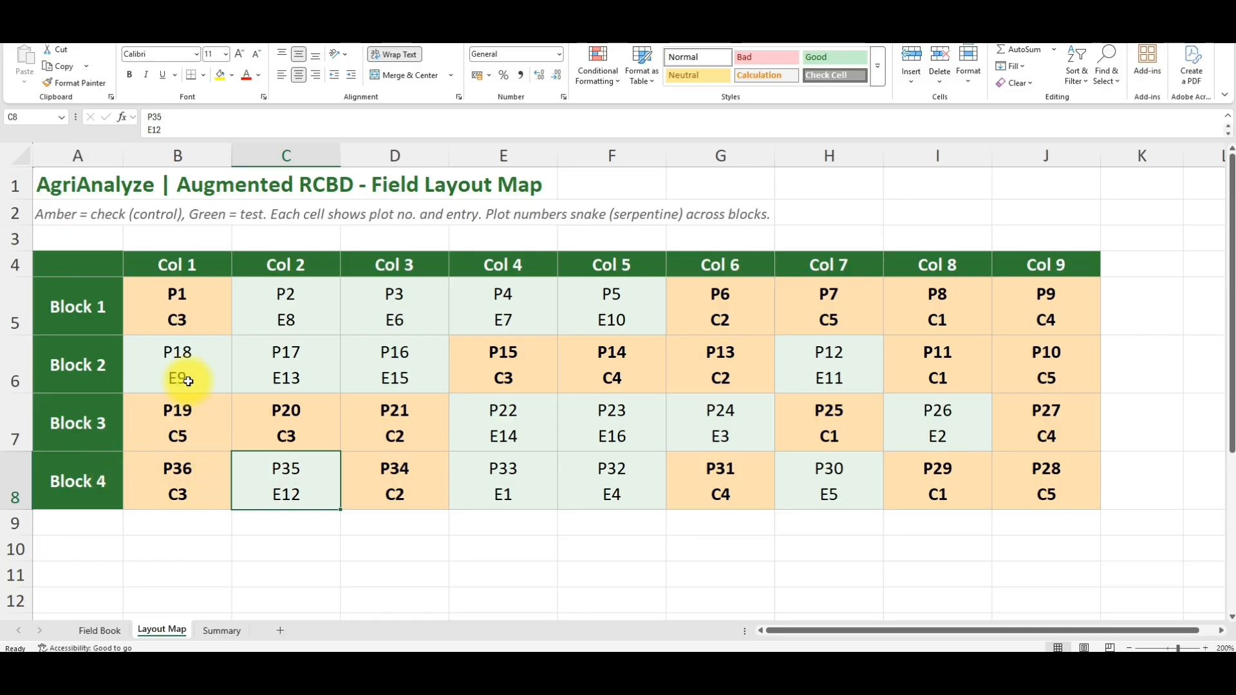
left_click(166, 307)
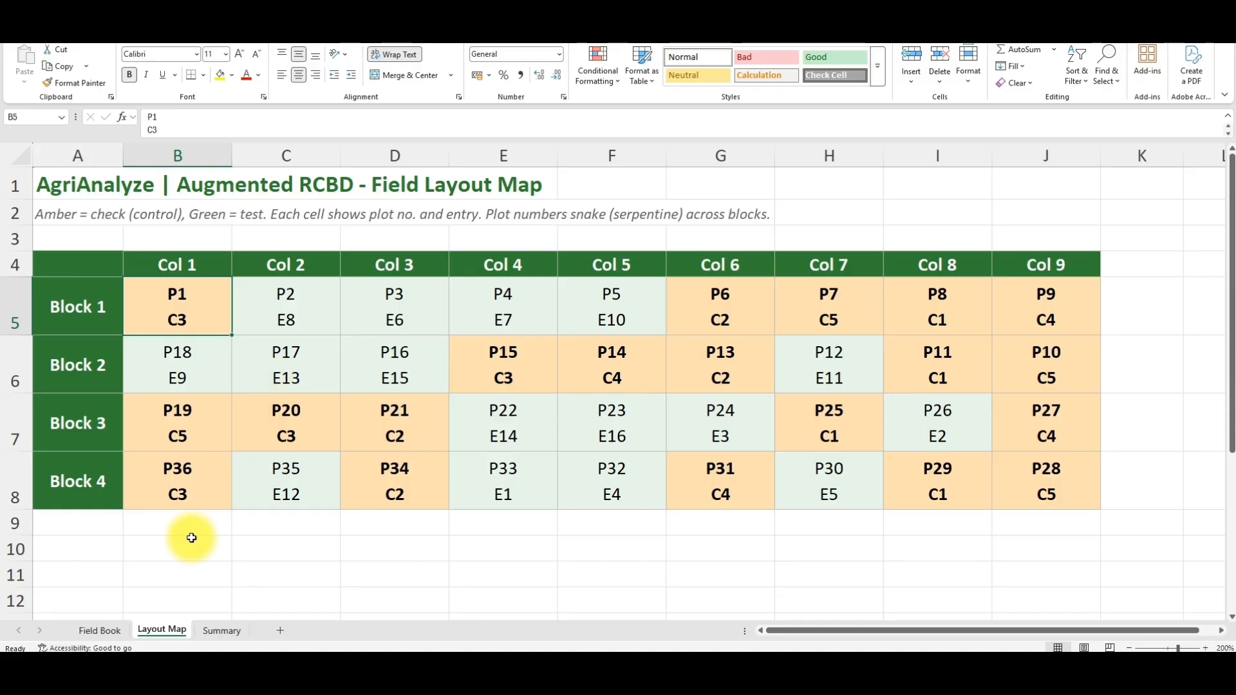
Rename the Observation column header in the Field Book sheet to Yield
left_click(108, 630)
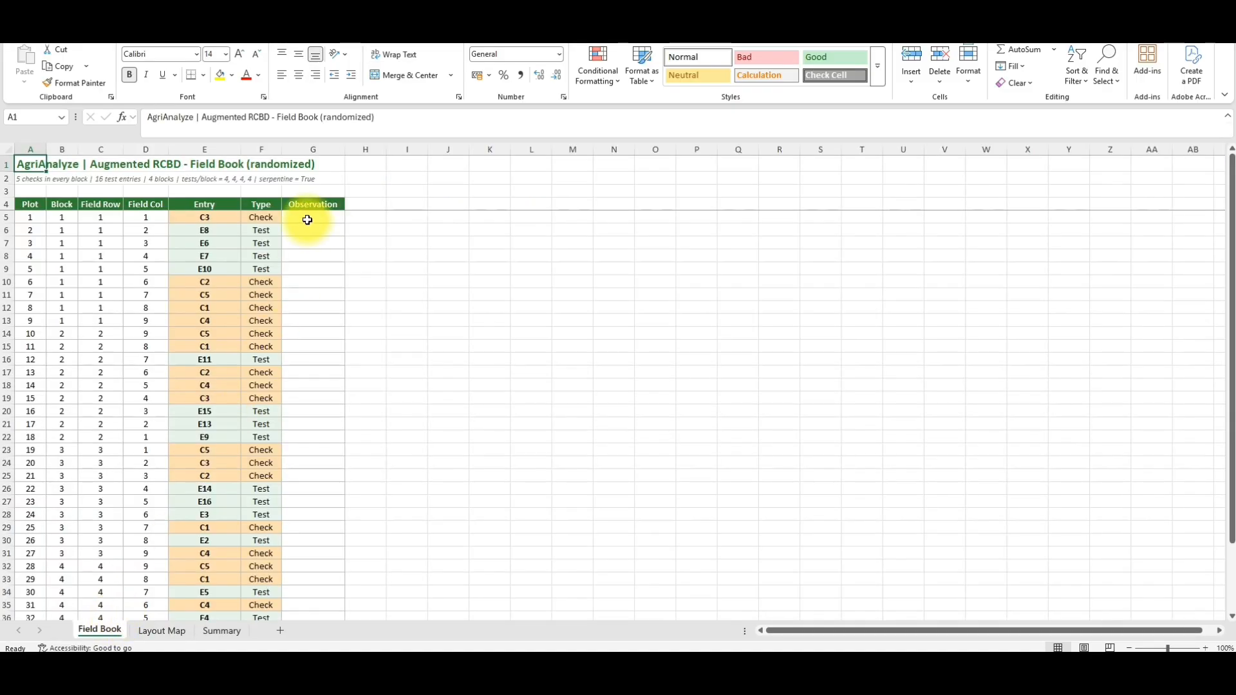
left_click_drag(29, 203, 328, 240)
left_click(315, 203)
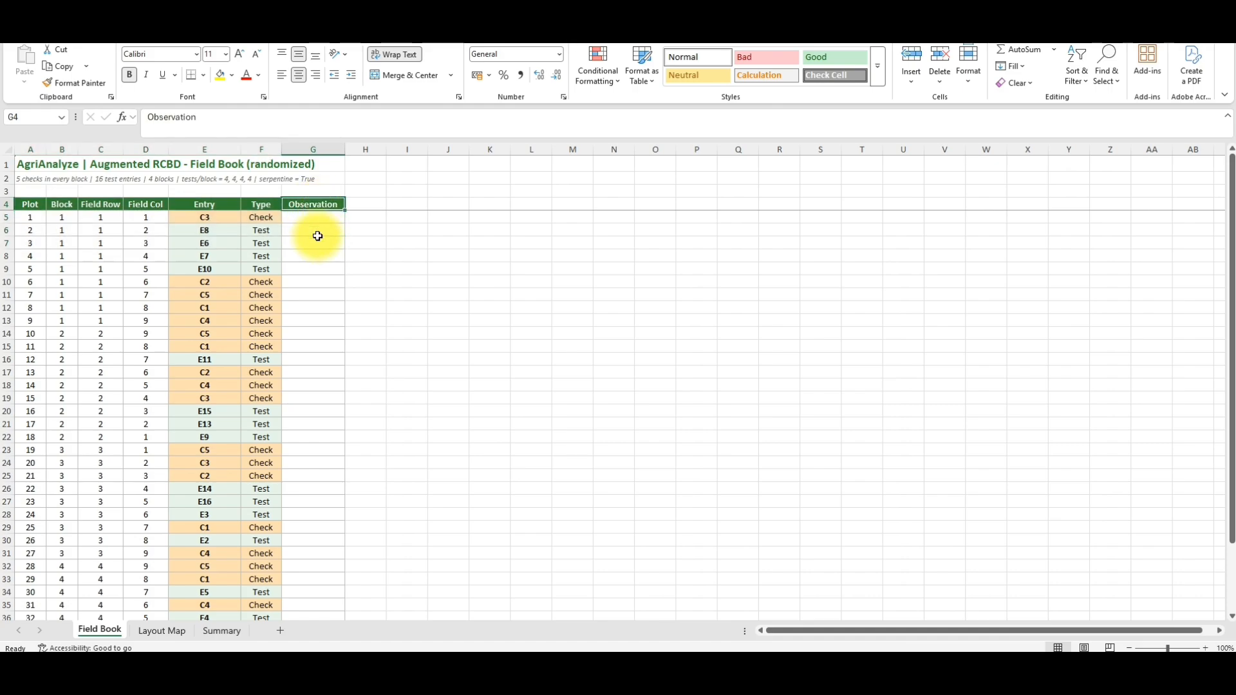
type("Yield")
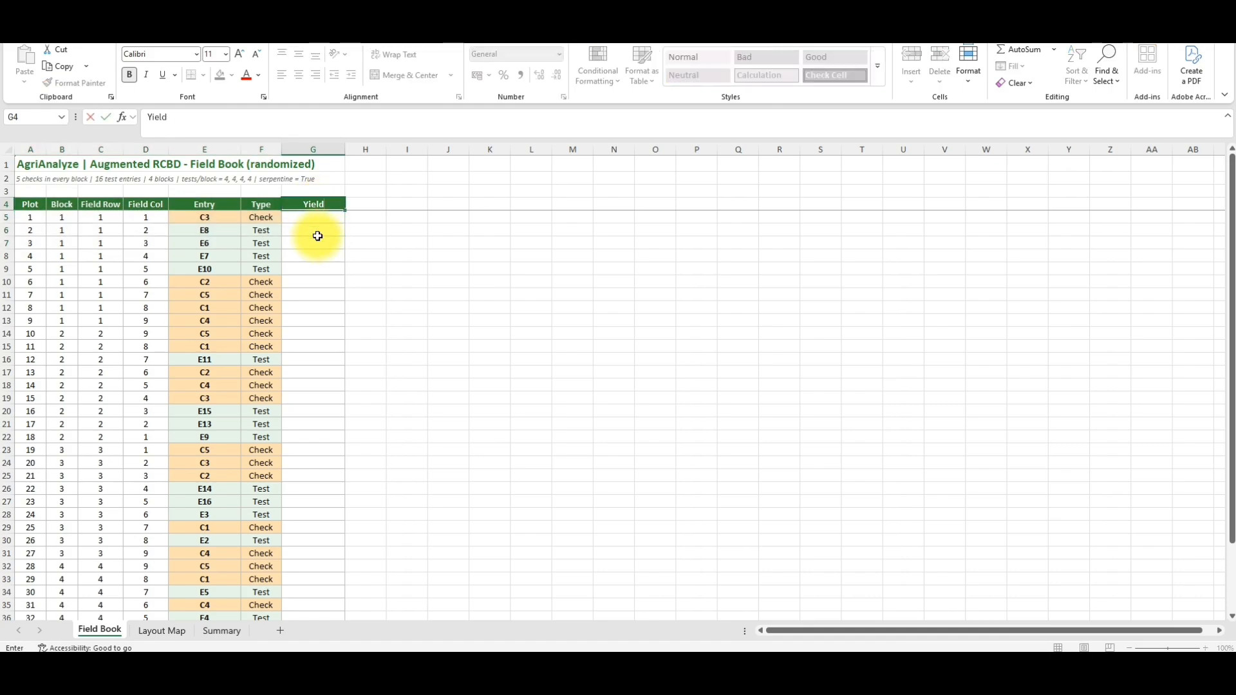
key("Return")
Review the full field book table from plot 1 to plot 36, including the empty Yield column
left_click_drag(29, 203, 324, 608)
scroll(318, 467, "up", 10)
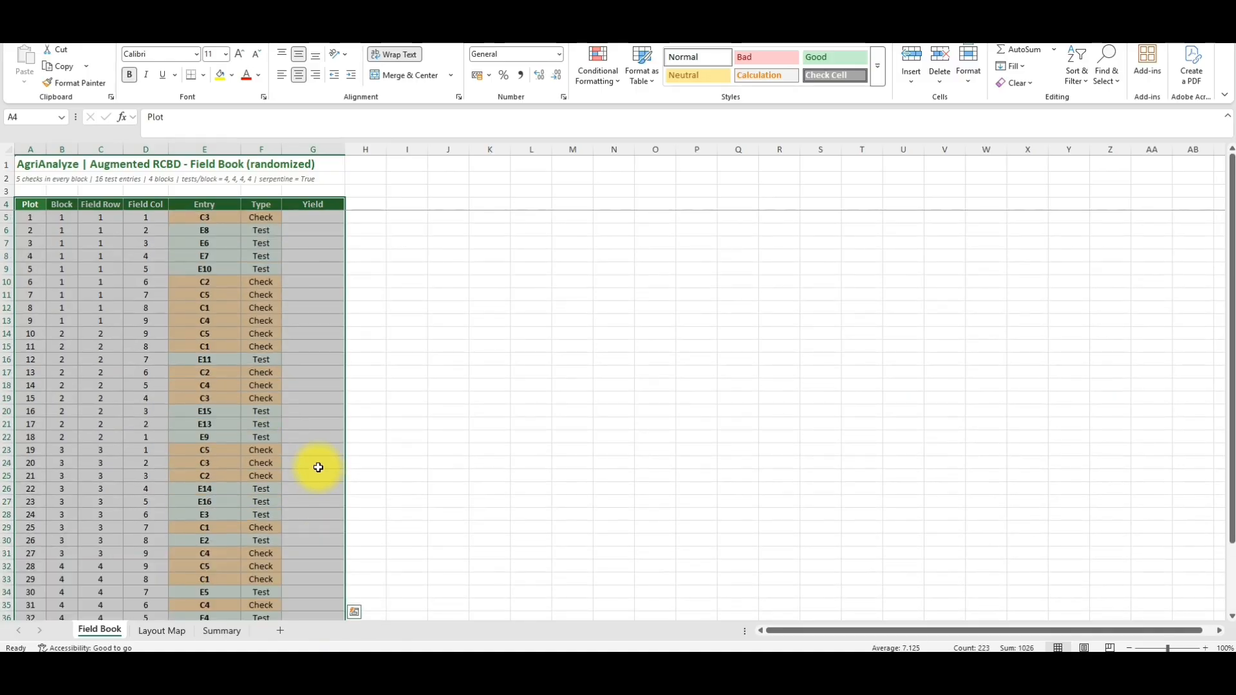
left_click(291, 217)
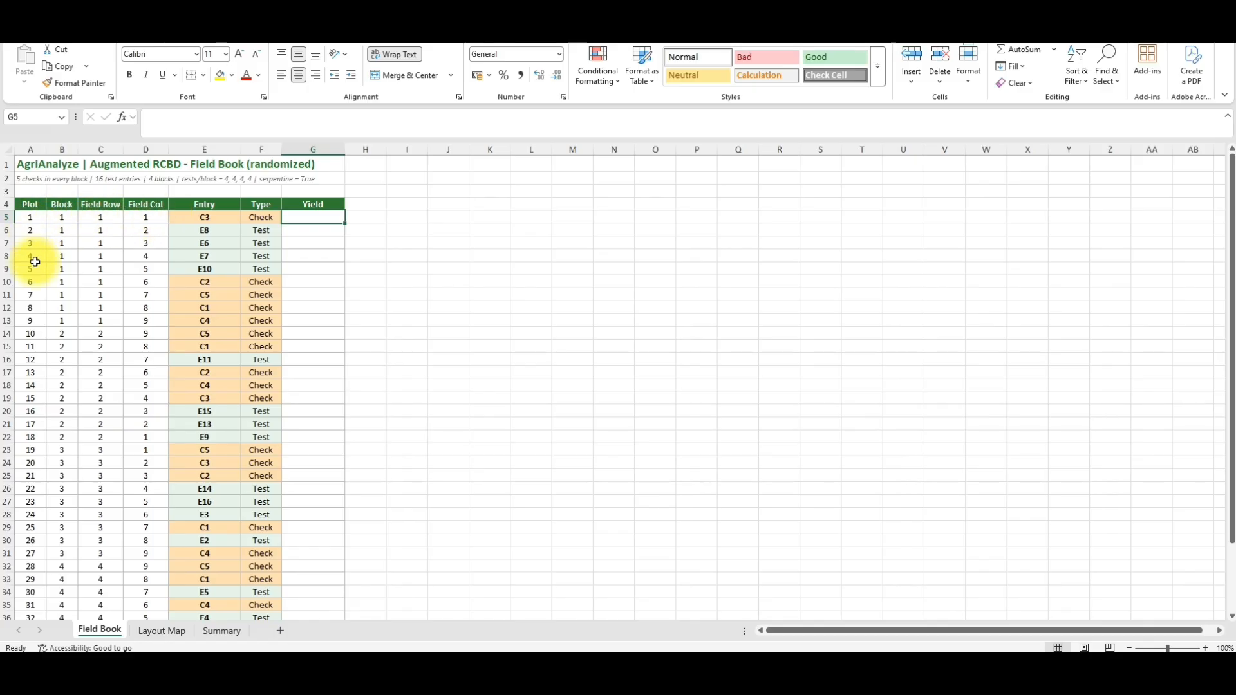
scroll(49, 469, "down", 2)
scroll(48, 469, "up", 2)
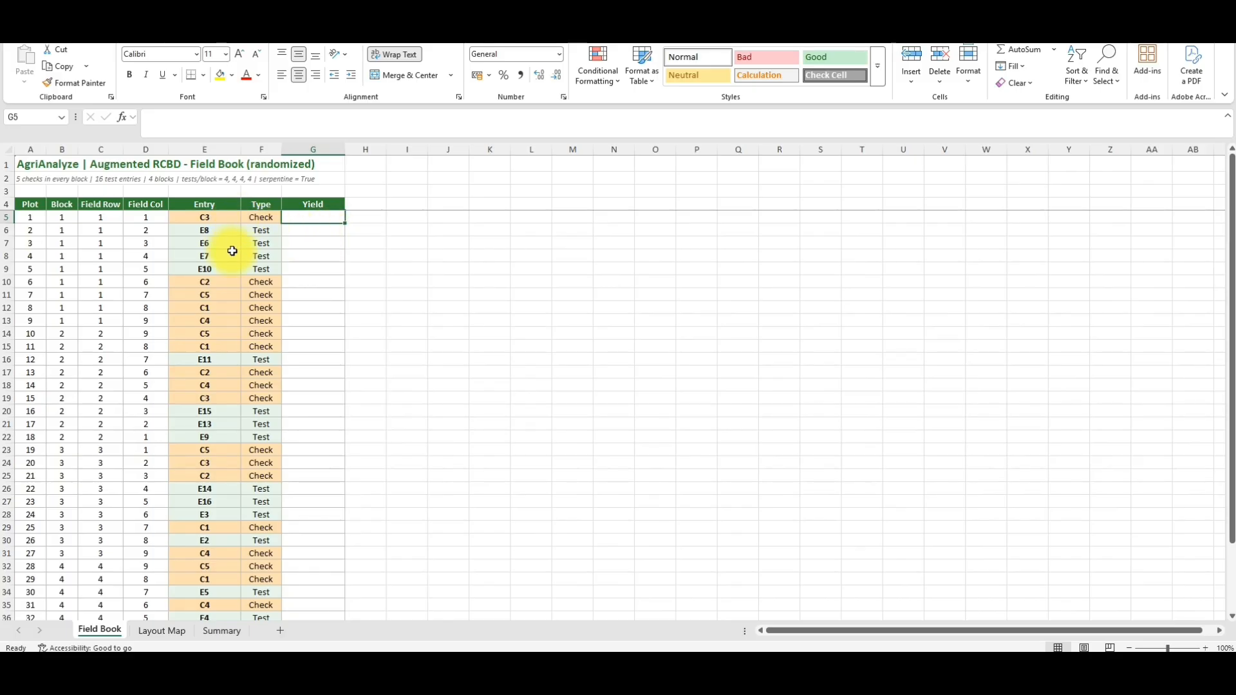
scroll(312, 552, "down", 2)
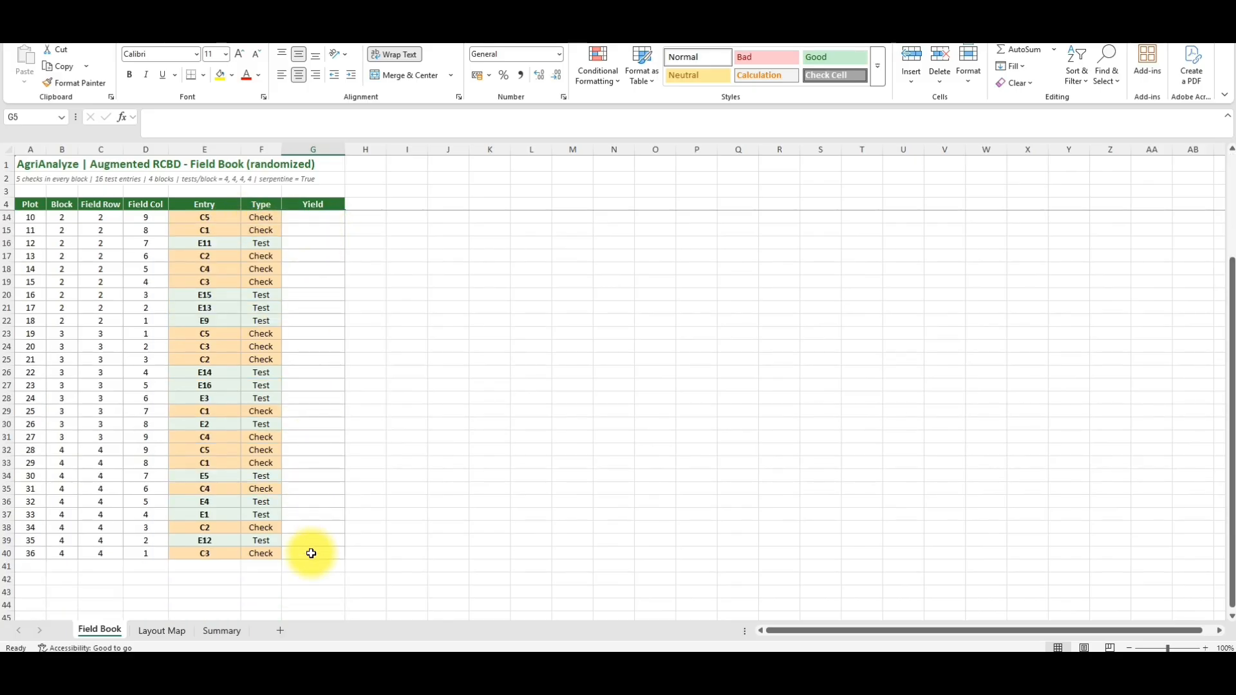
scroll(311, 552, "up", 2)
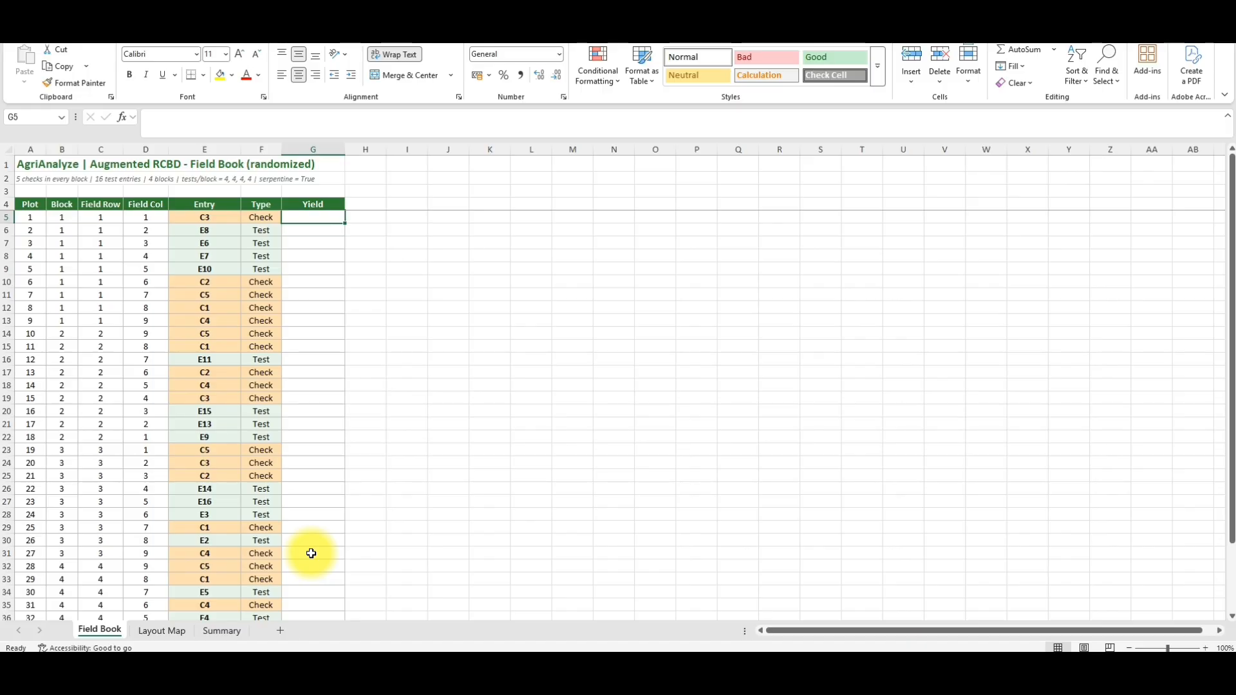
scroll(312, 554, "down", 2)
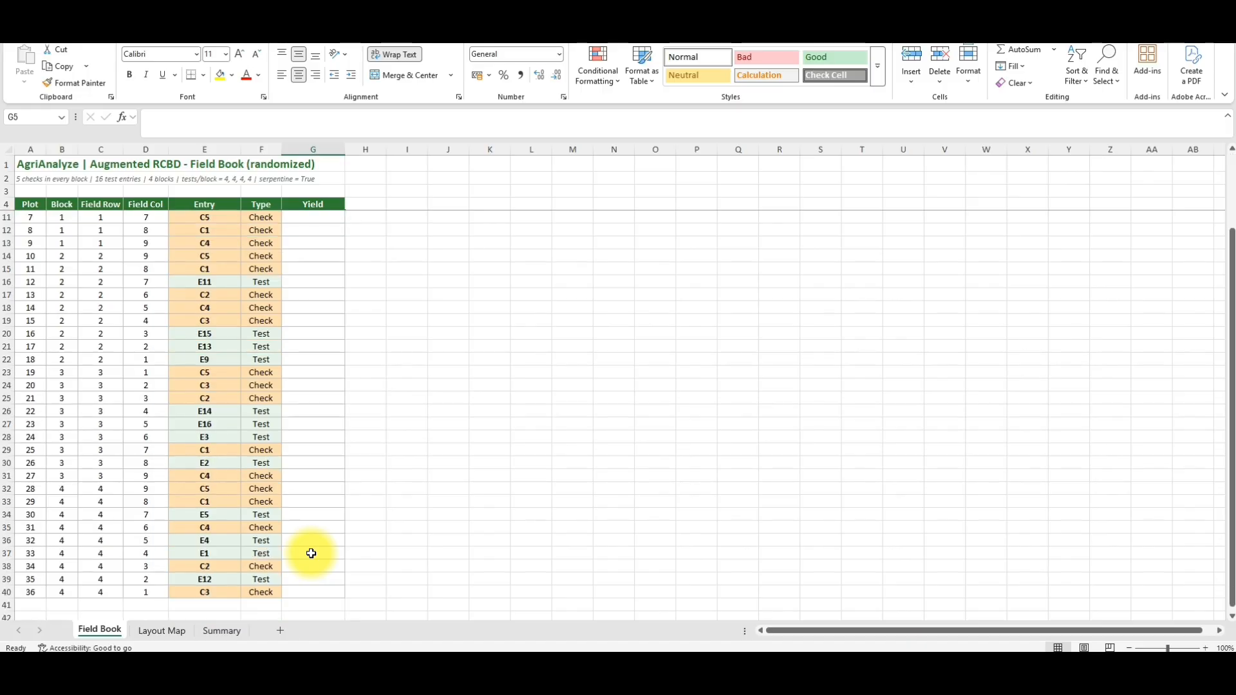
scroll(311, 553, "up", 2)
Review the Summary sheet's check entries, number of test entries and blocks, test entries per block, and serpentine layout setting
left_click(222, 630)
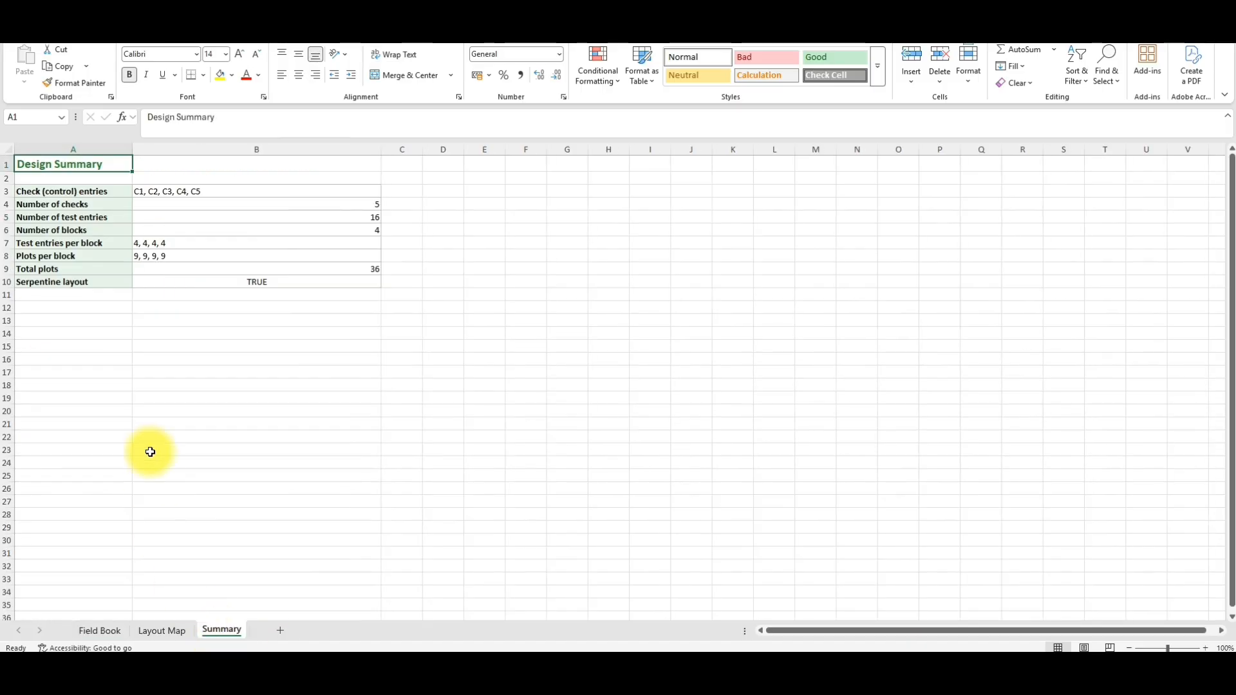
left_click(169, 192)
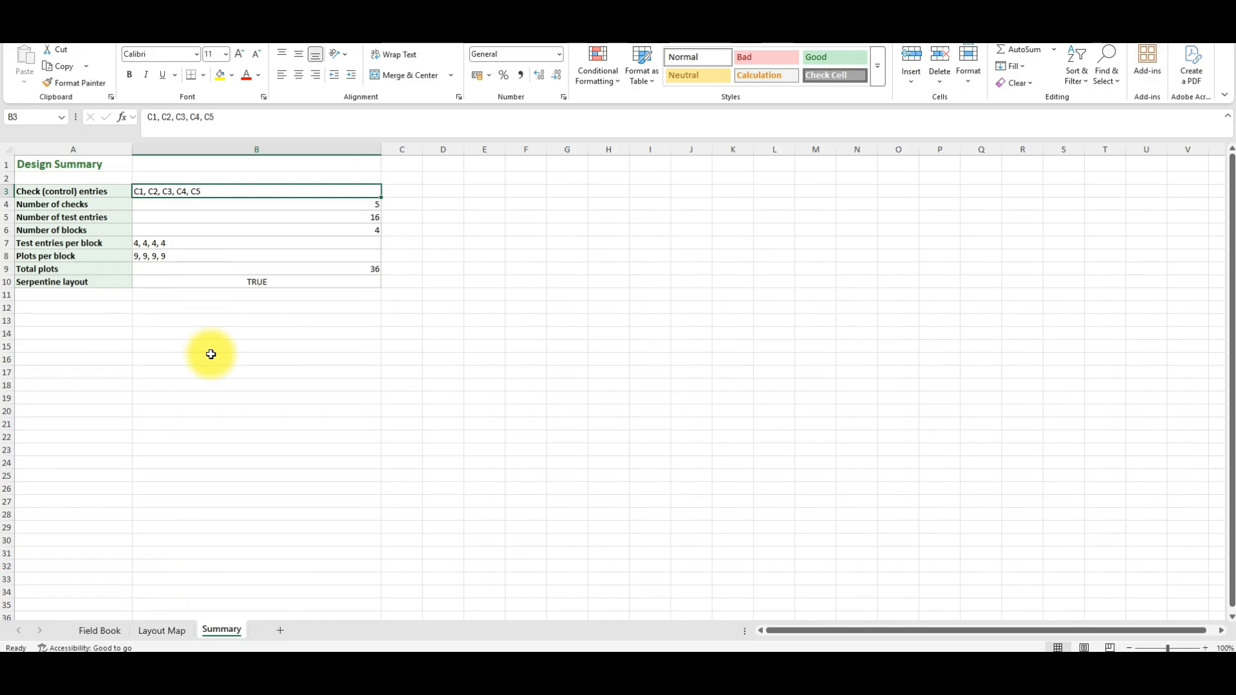
left_click(244, 212)
left_click(249, 219)
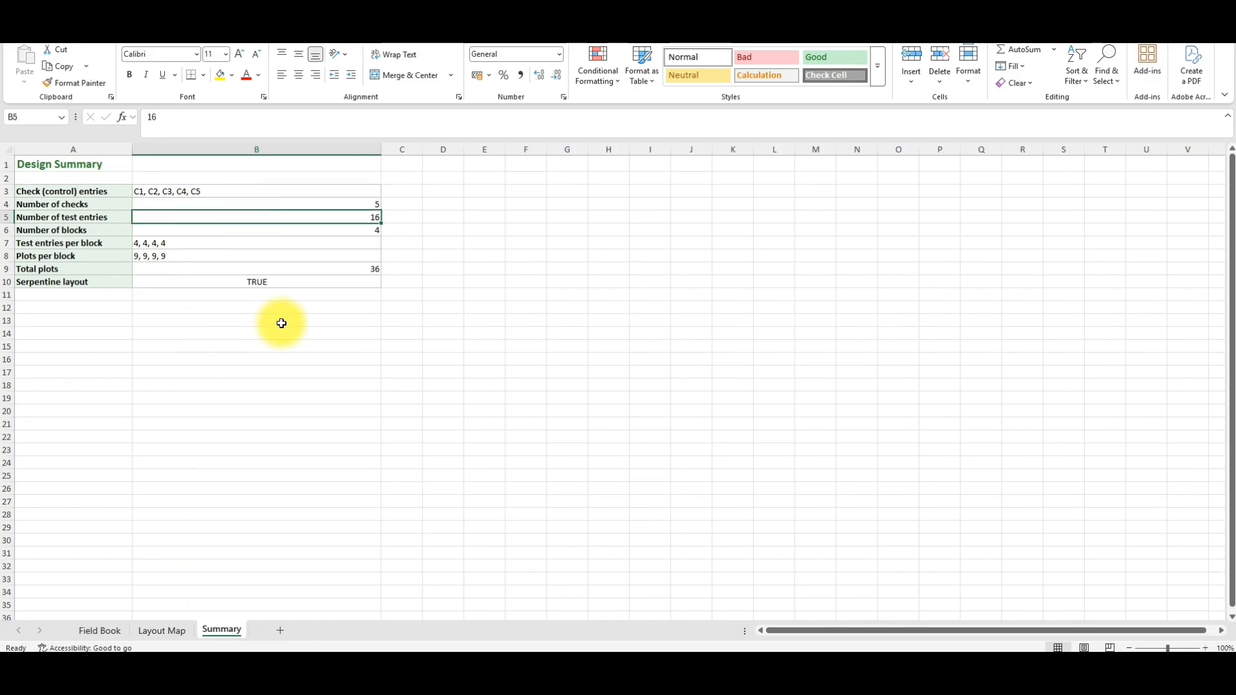
left_click(338, 231)
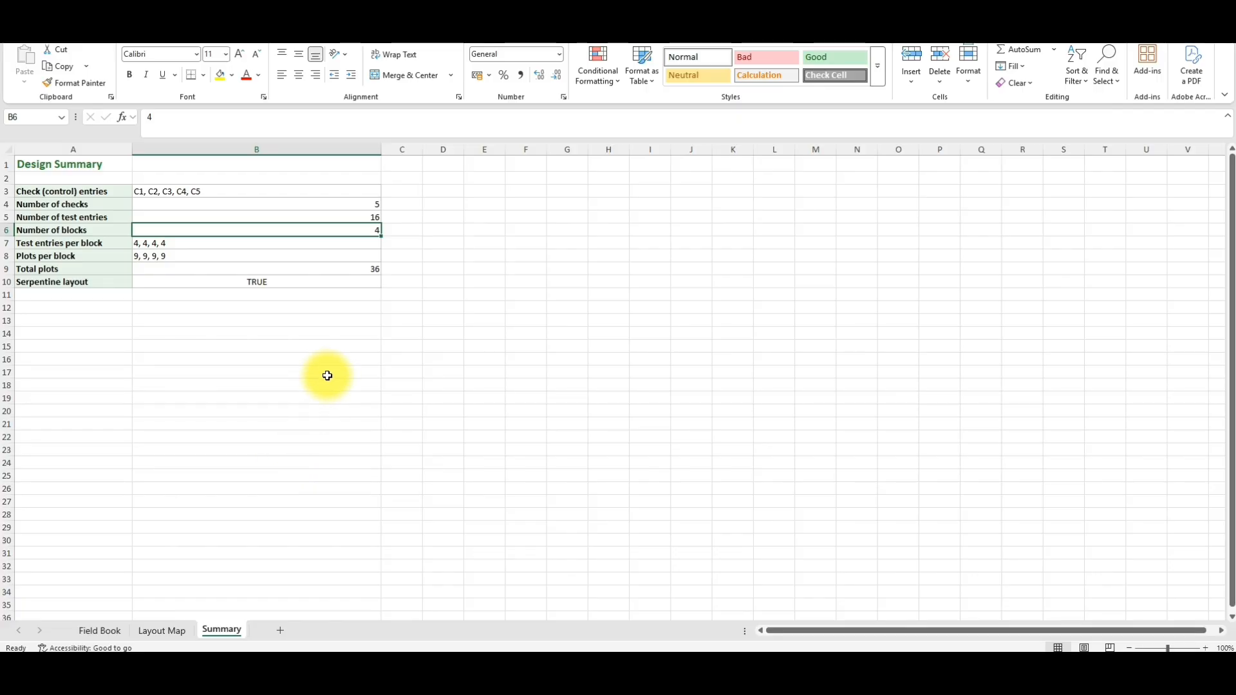
left_click(240, 241)
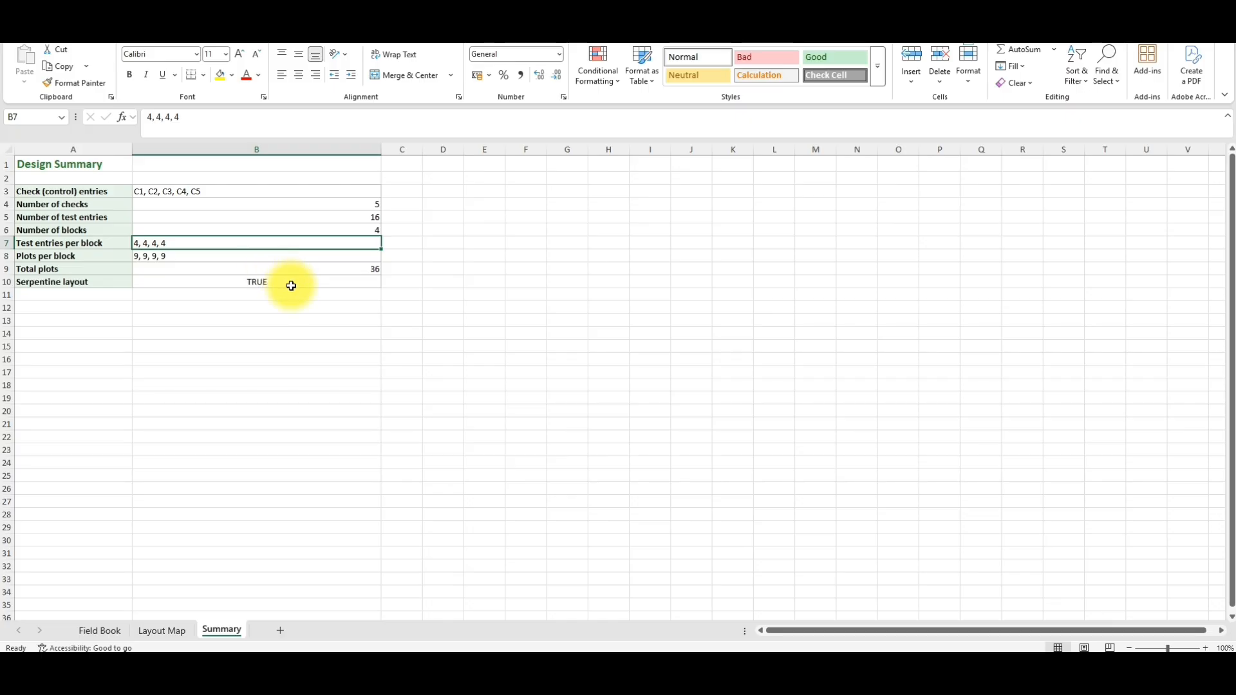
left_click(171, 284)
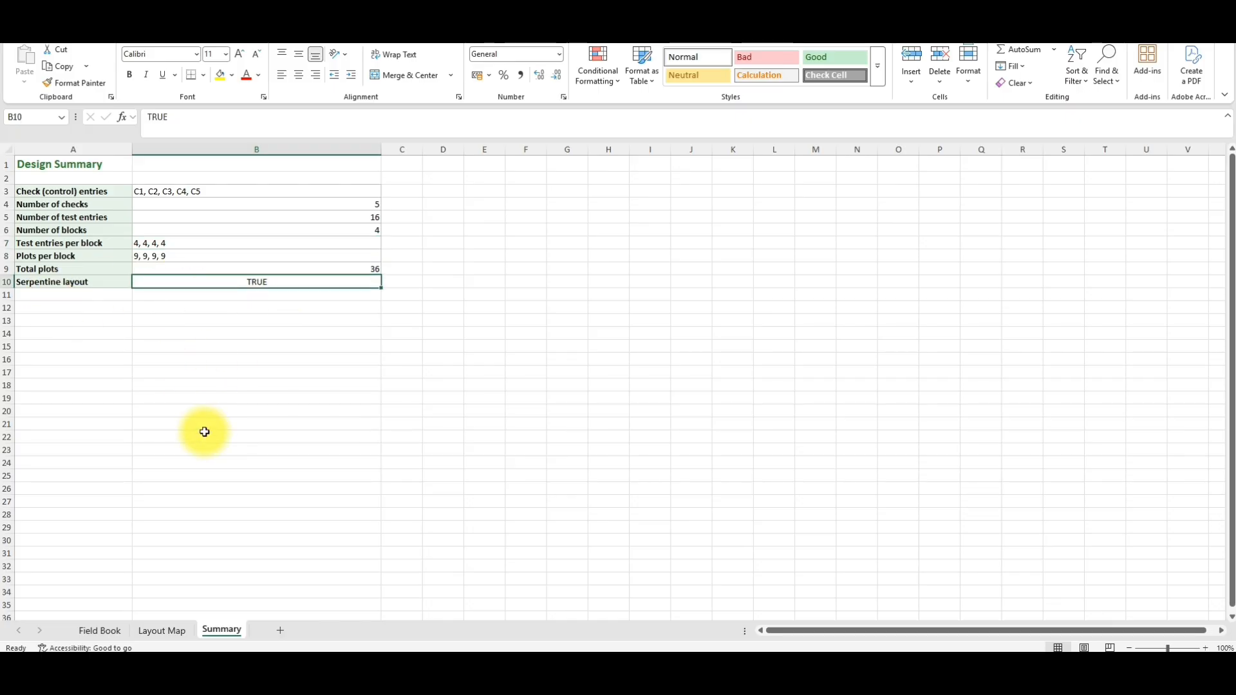
Revisit the field layout map and return to the Field Book sheet
left_click(165, 631)
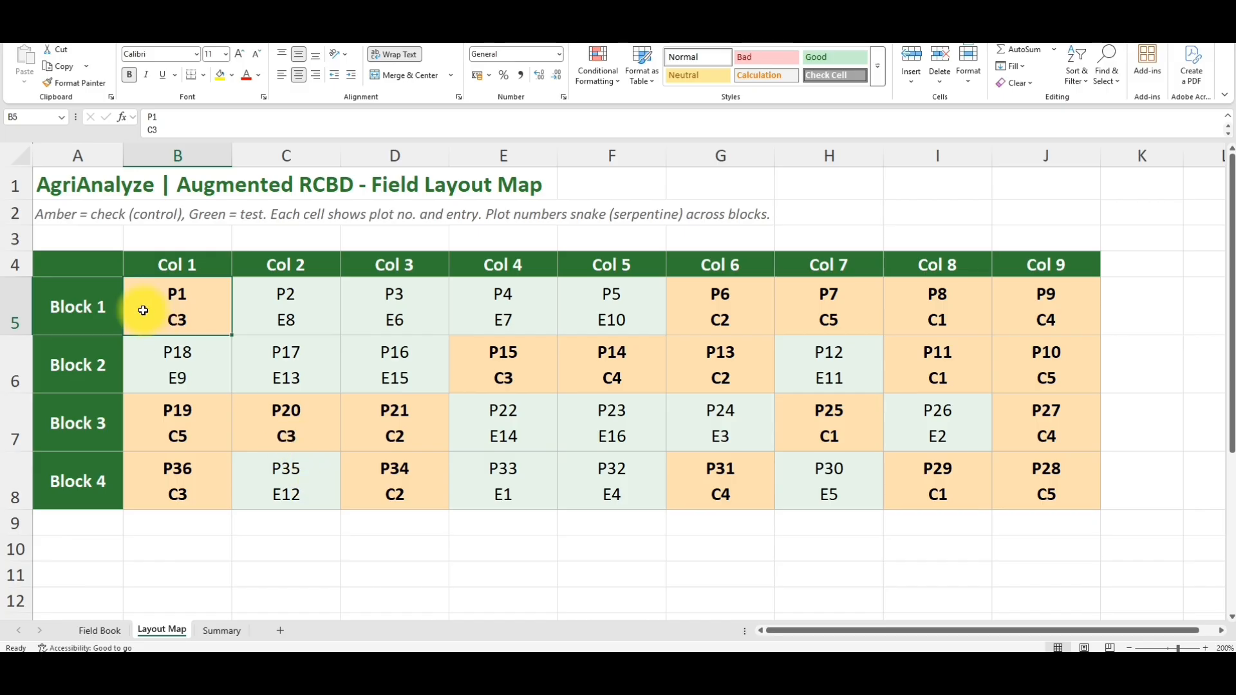
left_click(100, 630)
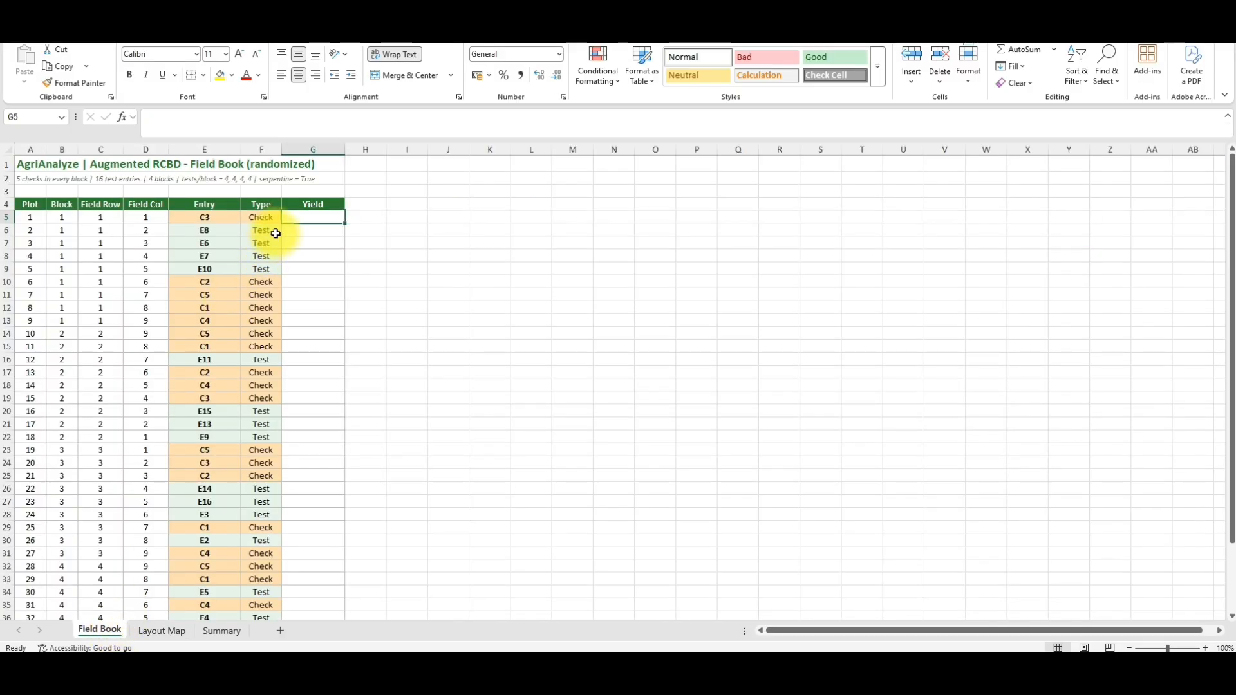